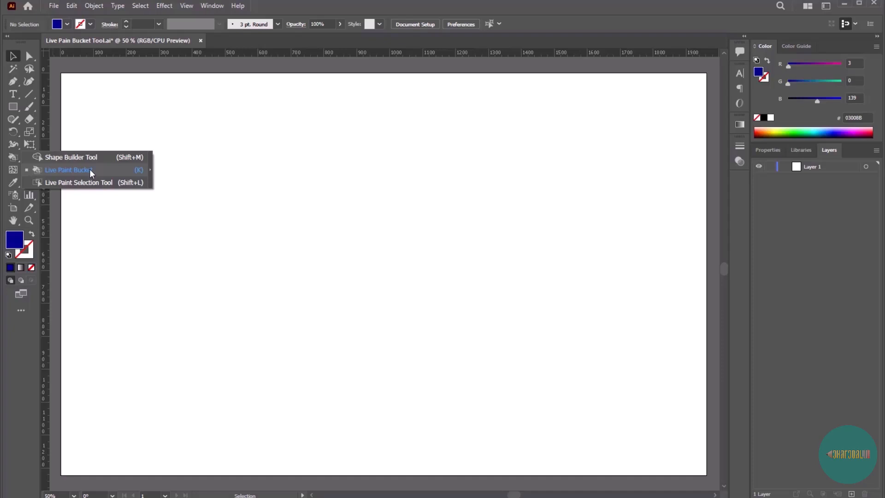
left_click(90, 168)
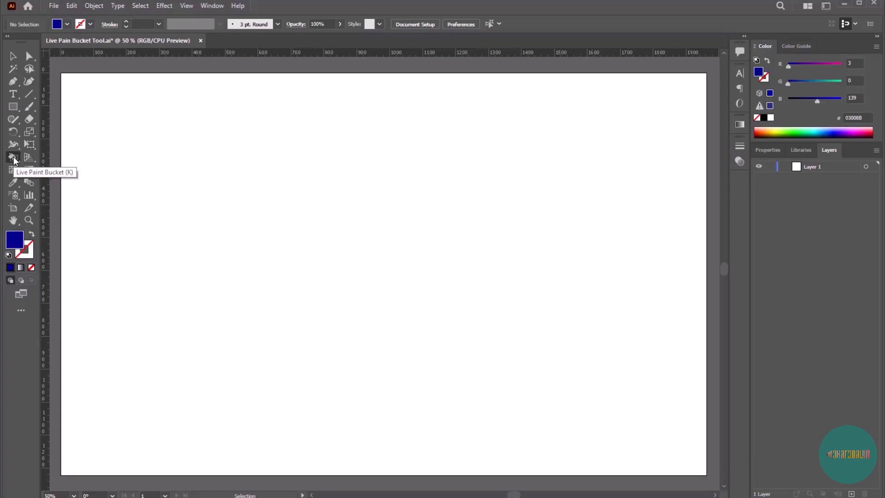
left_click_drag(14, 160, 42, 169)
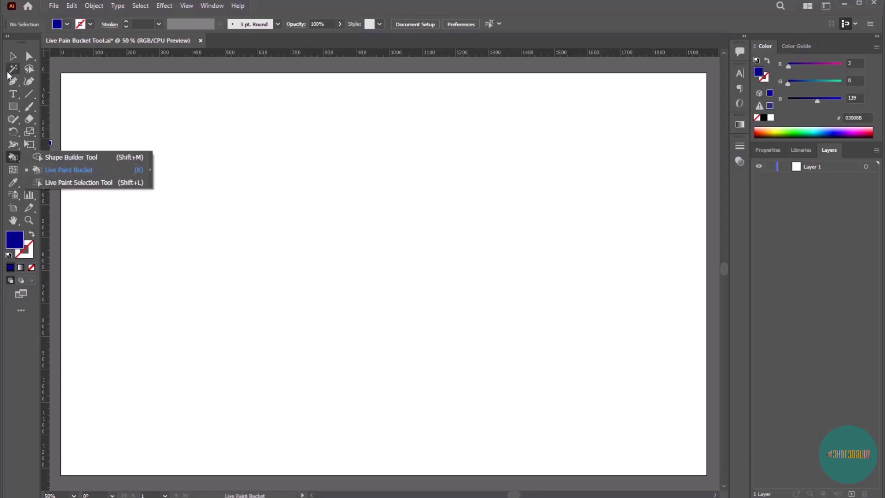
Draw a dark blue square about 269 px wide near the artboard's upper centre and rotate it into a diamond.
left_click(14, 107)
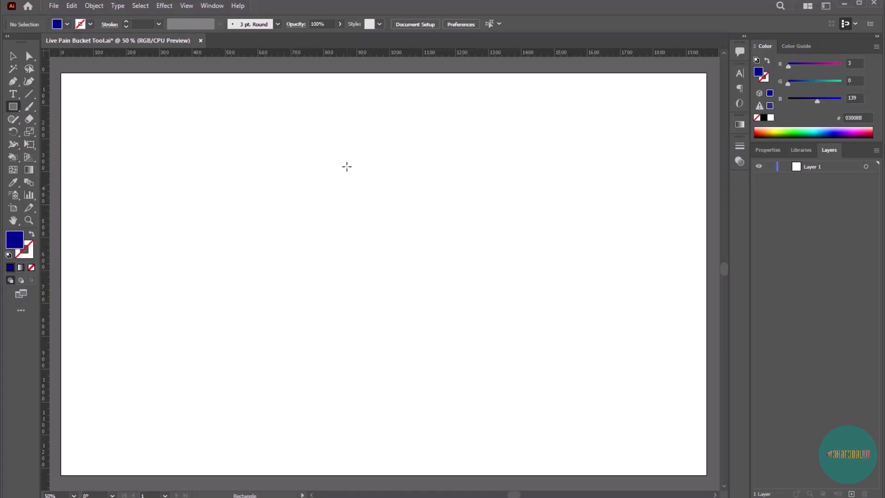
left_click_drag(344, 162, 387, 251)
left_click(13, 56)
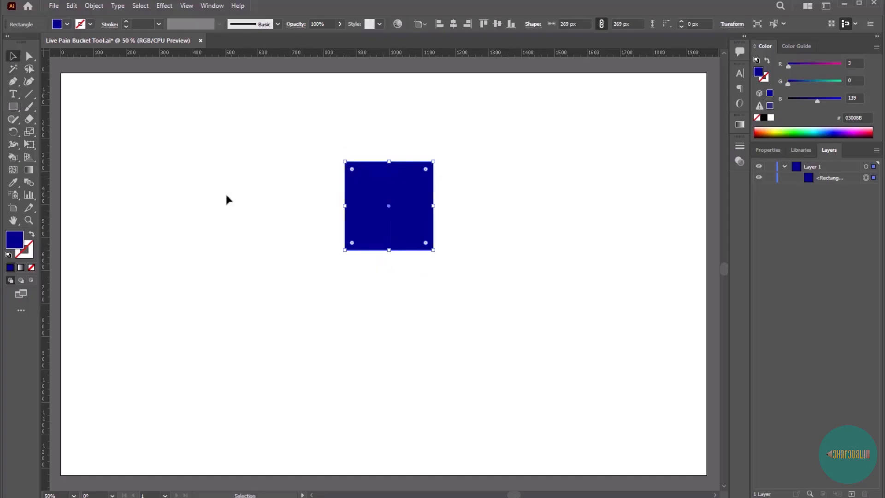
left_click_drag(434, 158, 448, 206)
Copy the diamond 381 px straight down so that the copy touches the original's lower corner.
left_click_drag(399, 234, 391, 321)
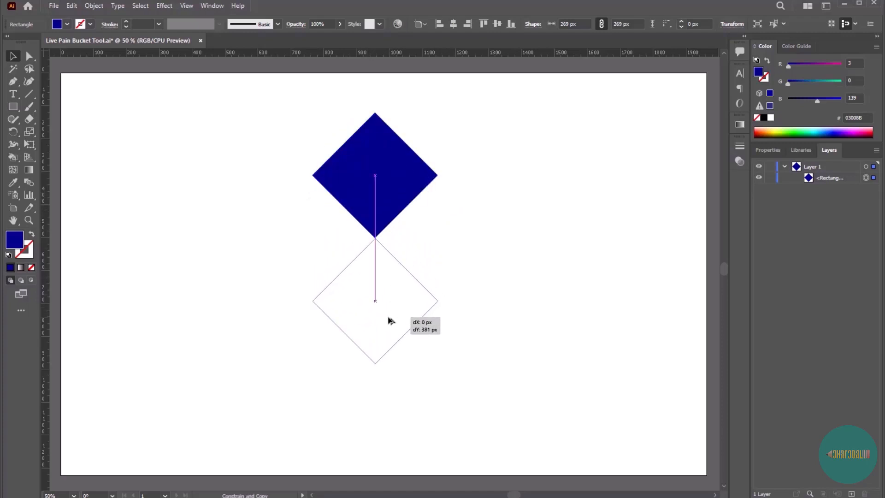
left_click_drag(388, 318, 391, 320)
left_click(502, 362)
Make a copy of both diamonds rotated by 90° to complete a large diamond of four tiles.
left_click_drag(503, 362, 364, 172)
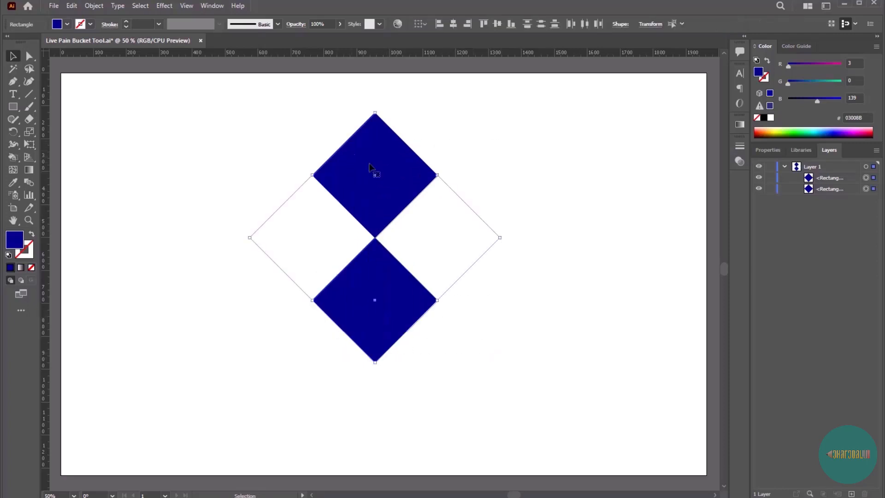
right_click(387, 354)
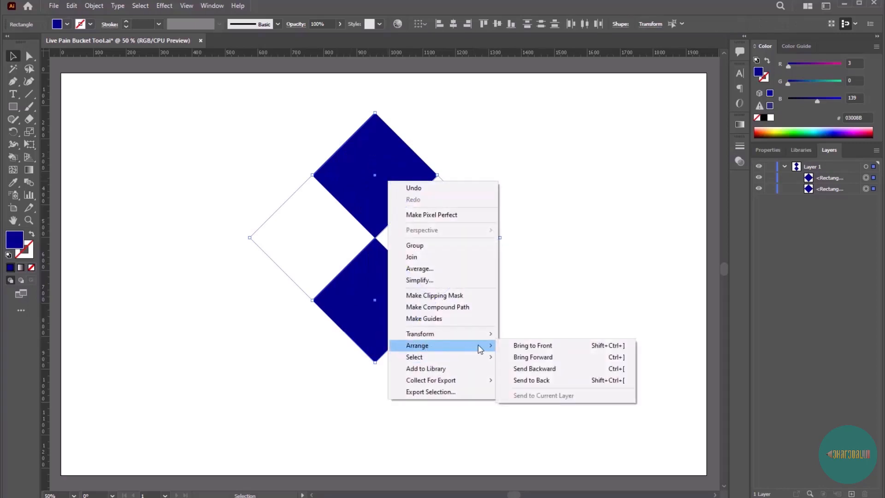
mouse_move(483, 337)
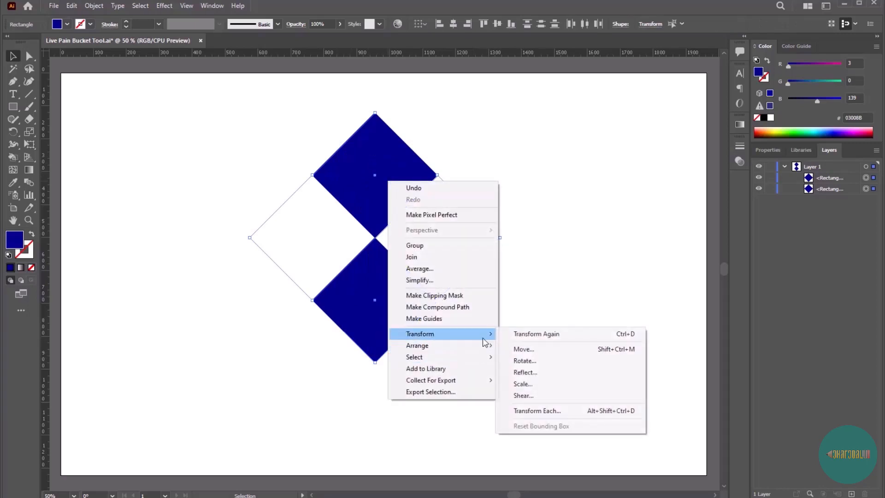
left_click(535, 361)
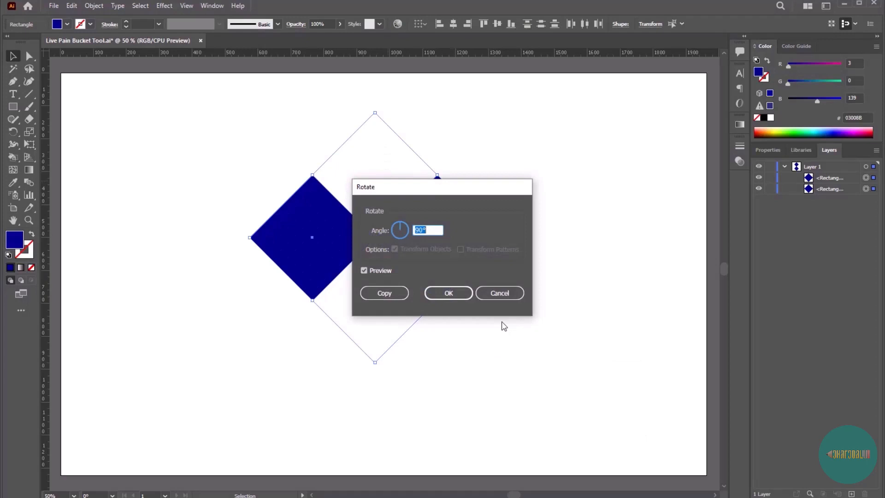
left_click(385, 293)
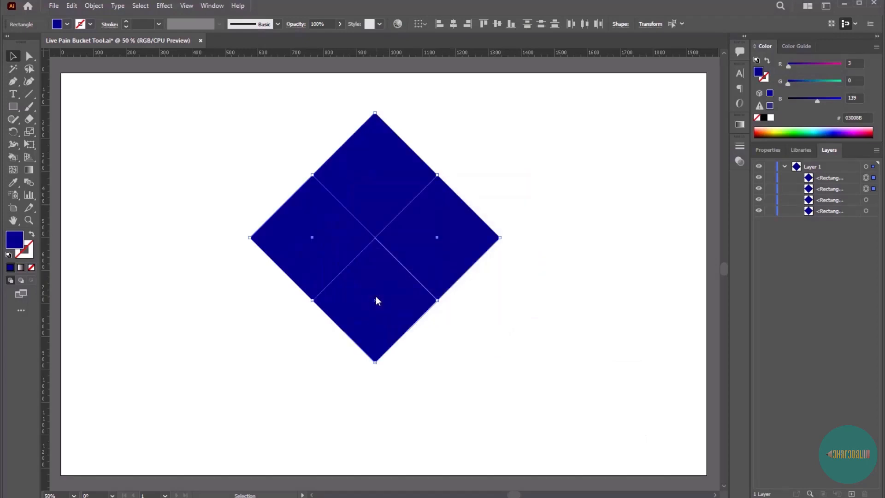
left_click(515, 316)
Fill the left and right diamonds with bright yellow (FFFF07).
left_click(452, 253)
left_click(324, 249, "shift")
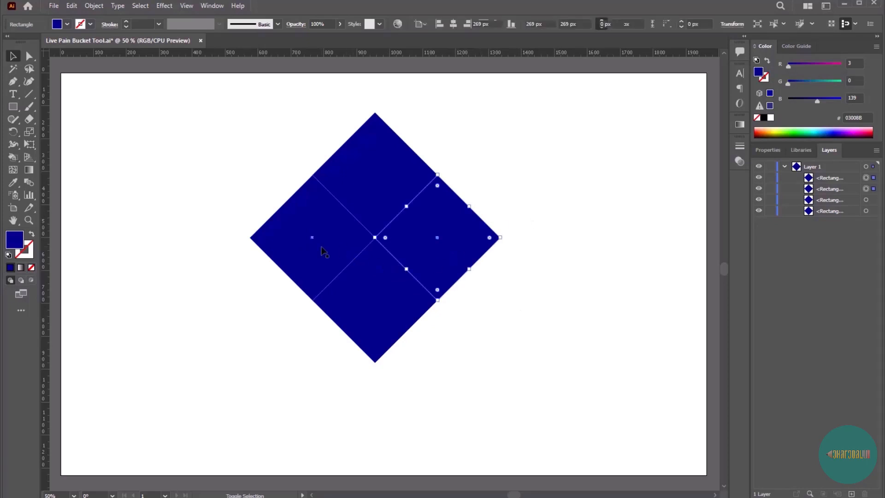
left_click(783, 131)
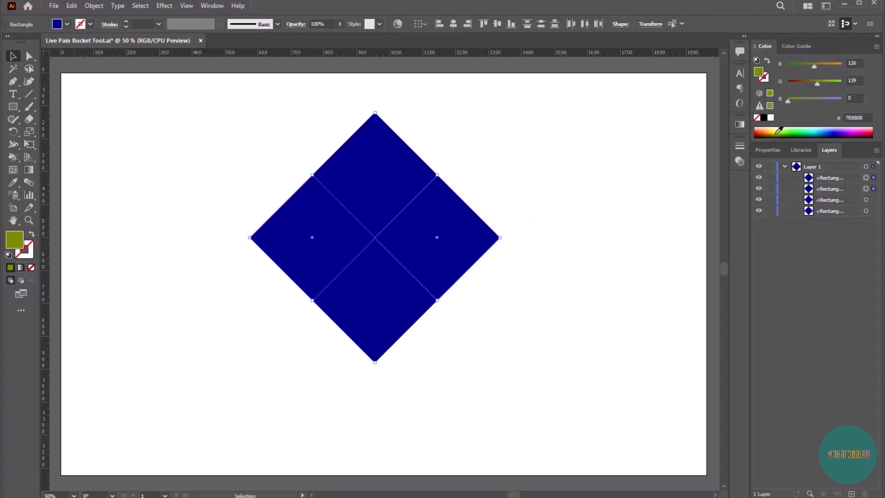
left_click(777, 134)
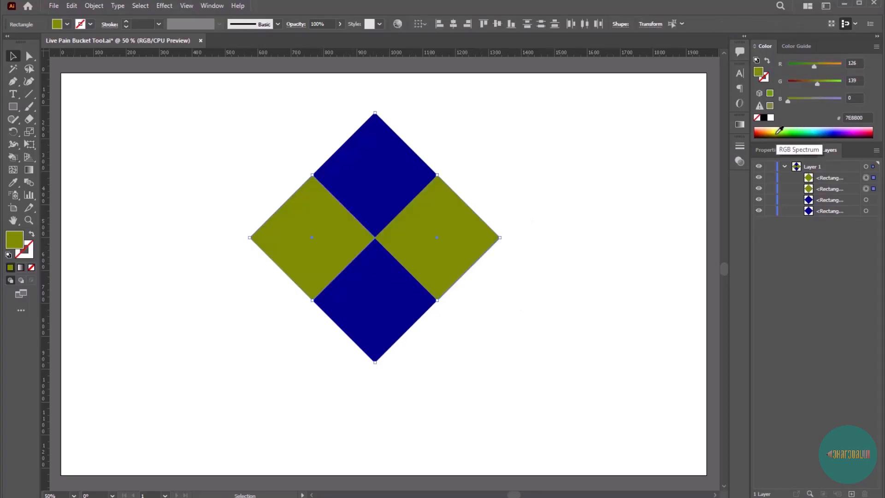
left_click_drag(790, 144, 789, 175)
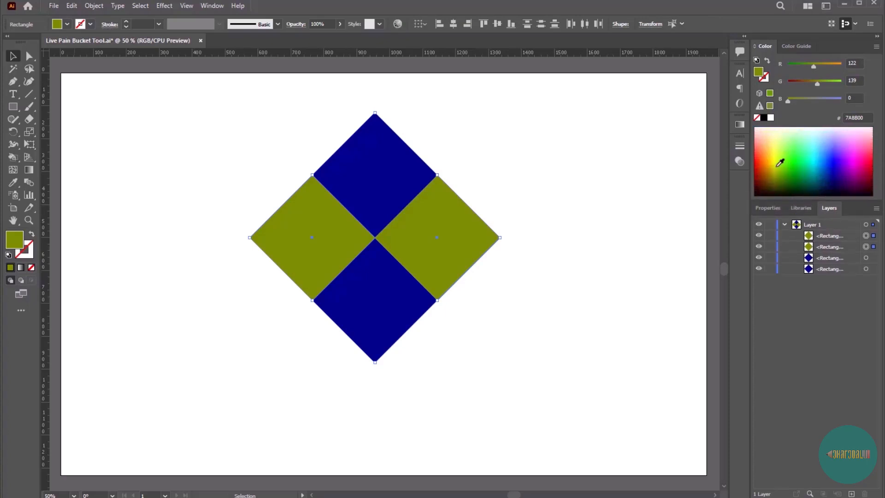
left_click(780, 164)
left_click(776, 161)
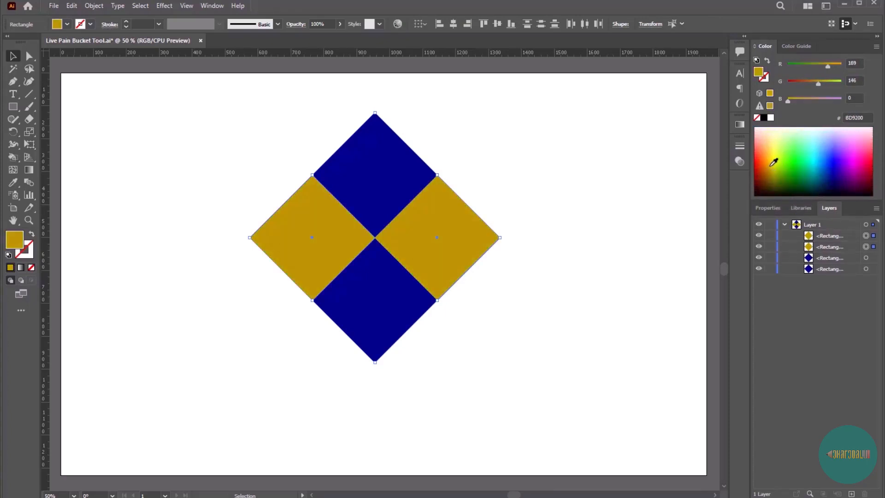
left_click(781, 155)
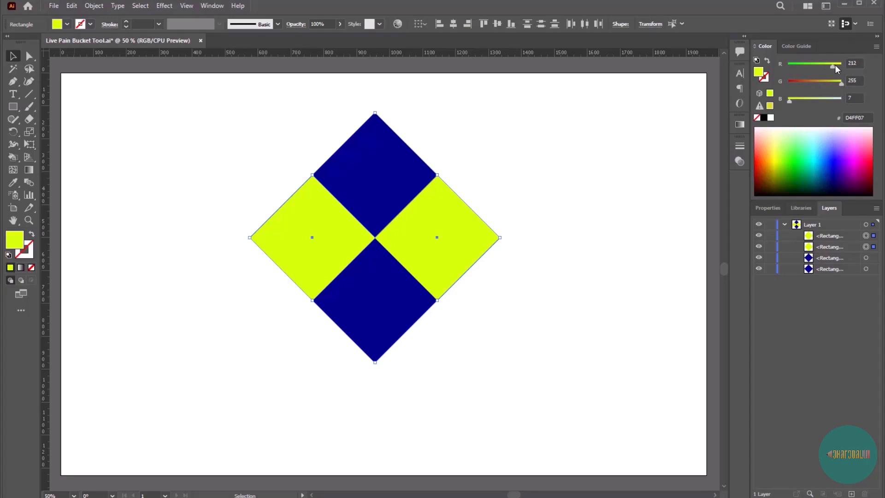
left_click_drag(833, 65, 844, 65)
left_click(514, 262)
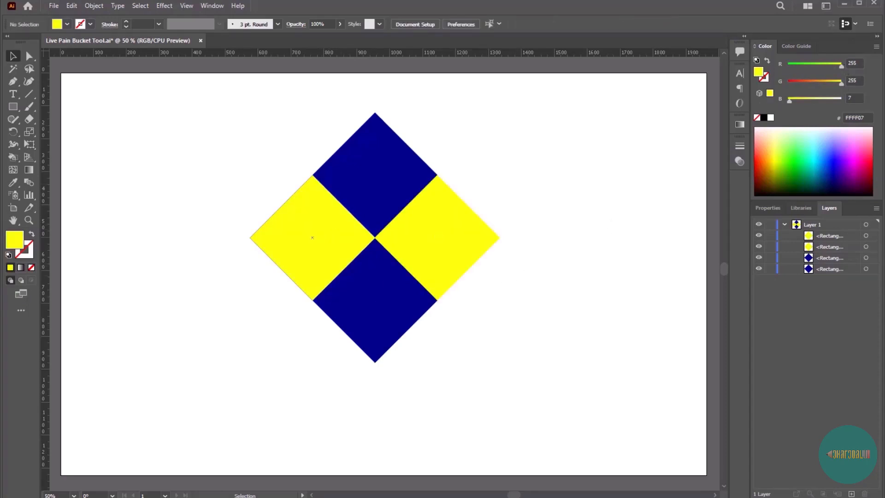
Draw a square about 764 px wide from the pattern's centre around the four diamonds and send it to the back.
left_click(12, 106)
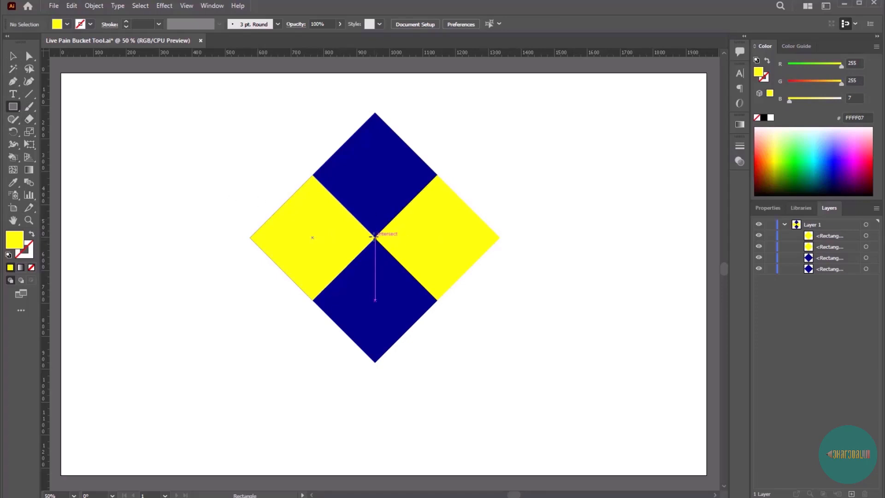
left_click_drag(376, 238, 501, 349)
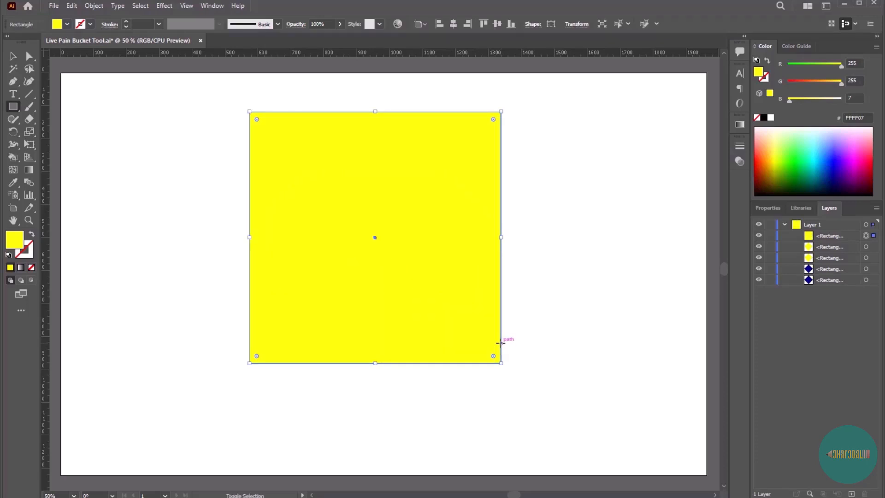
key("ctrl+shift+bracketleft")
Fill the large background square with bright green (00E706) and deselect it.
left_click(834, 169)
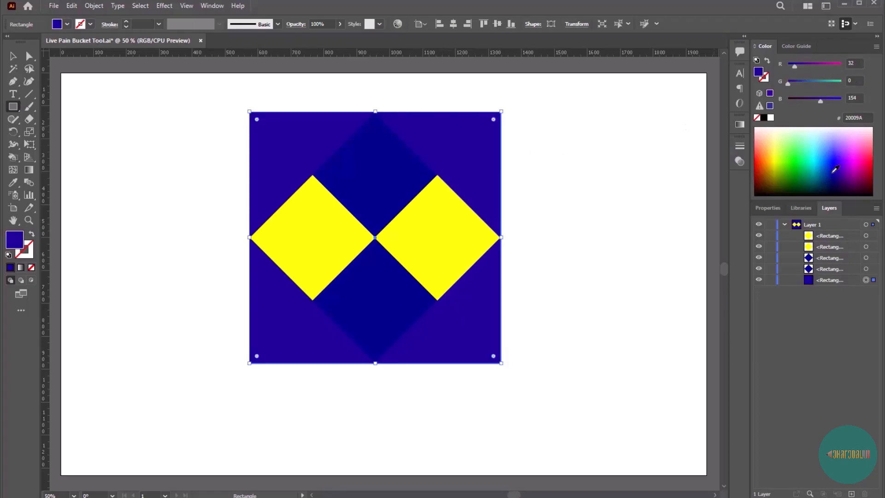
left_click(794, 170)
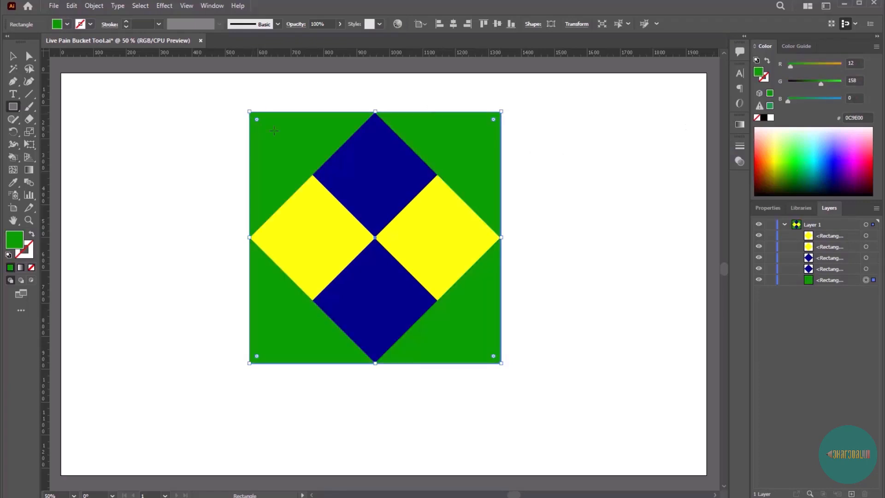
left_click(807, 193)
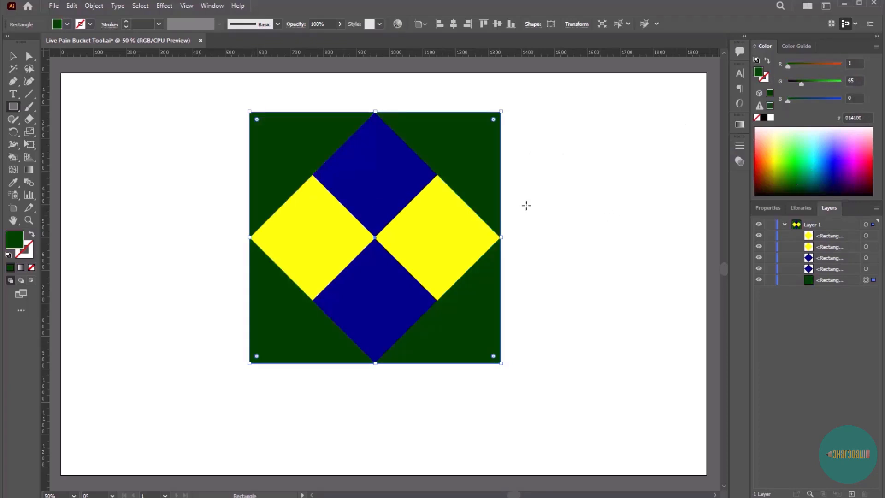
left_click(804, 171)
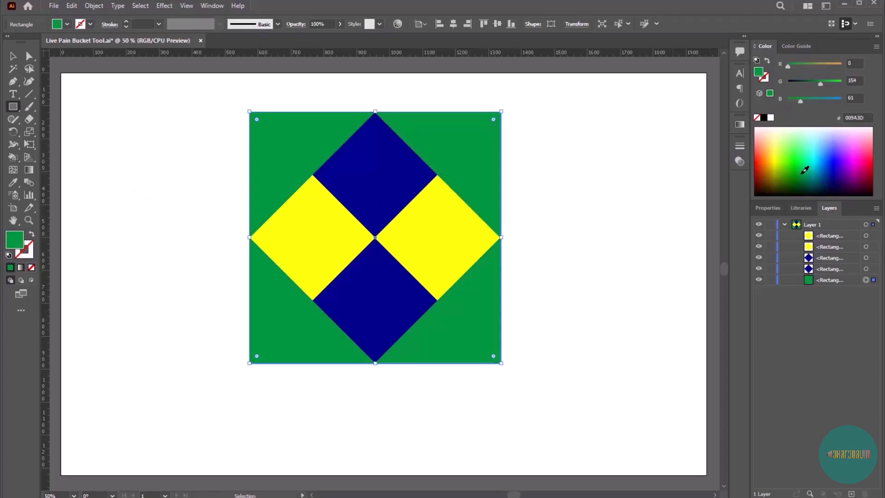
left_click(796, 160)
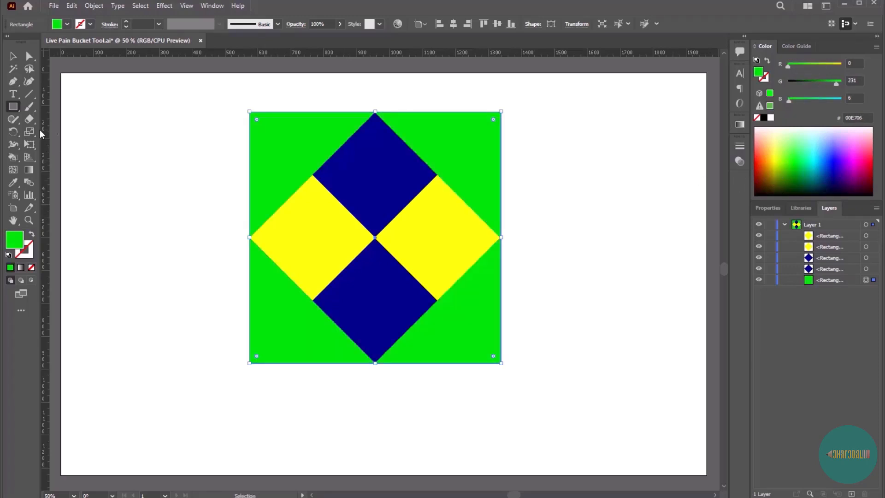
left_click(13, 56)
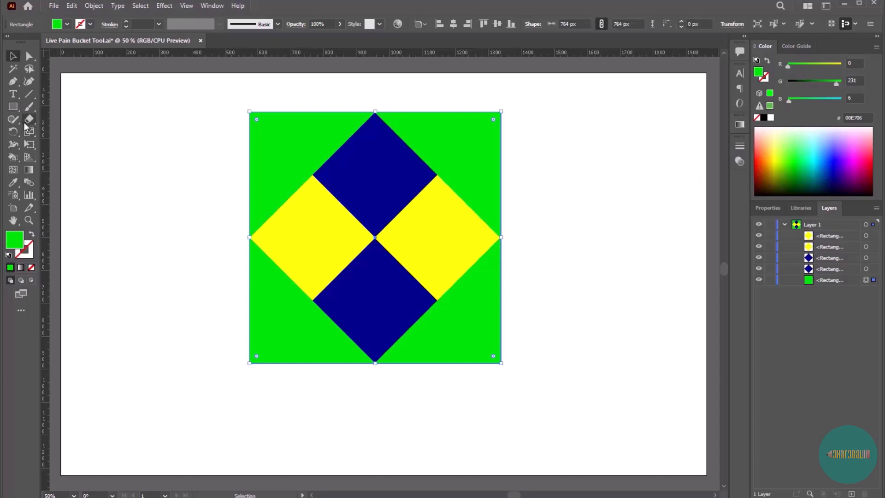
left_click(13, 107)
left_click(13, 56)
left_click(217, 192)
Draw a square about 378 px wide from the pattern's centre and fill it with cyan (00BED8).
left_click(13, 107)
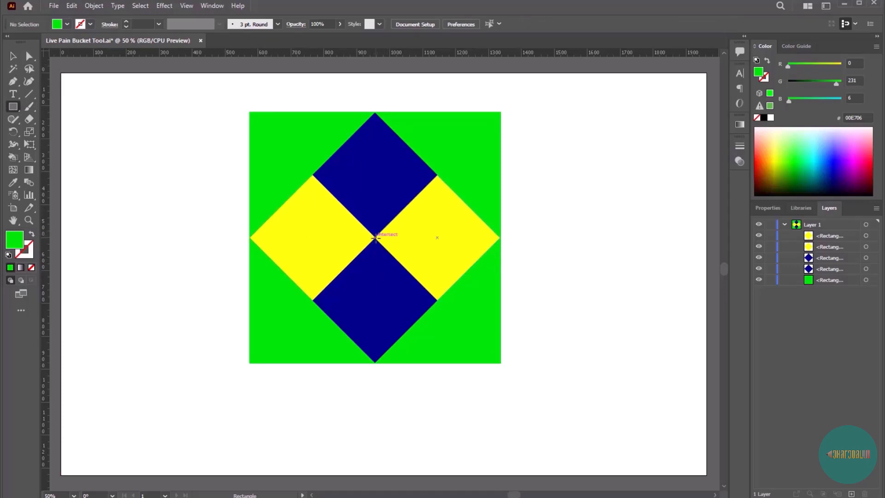
left_click_drag(376, 238, 437, 274)
left_click(819, 161)
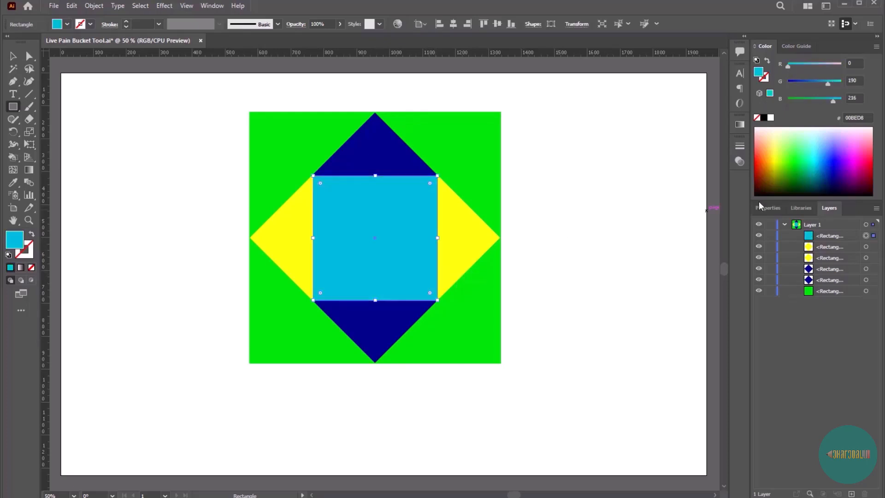
left_click(13, 56)
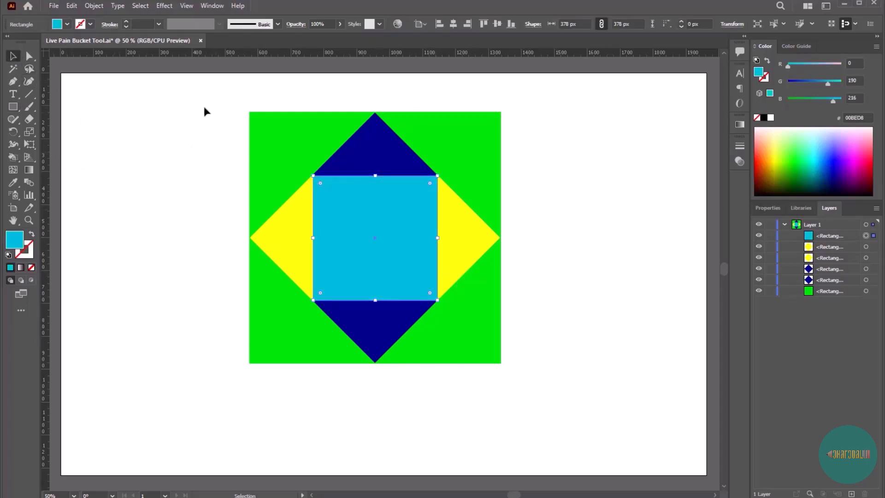
Convert all the shapes of the pattern into one Live Paint group and deselect it.
left_click_drag(205, 112, 558, 409)
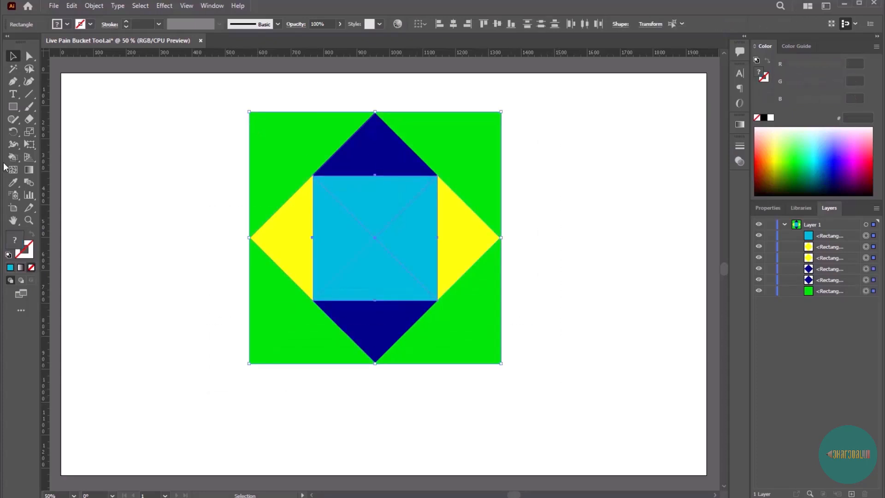
left_click(13, 158)
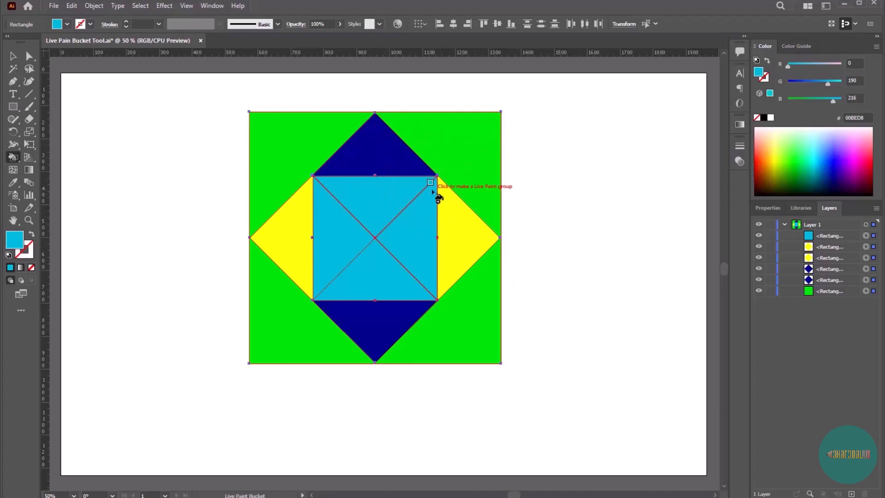
left_click(415, 225)
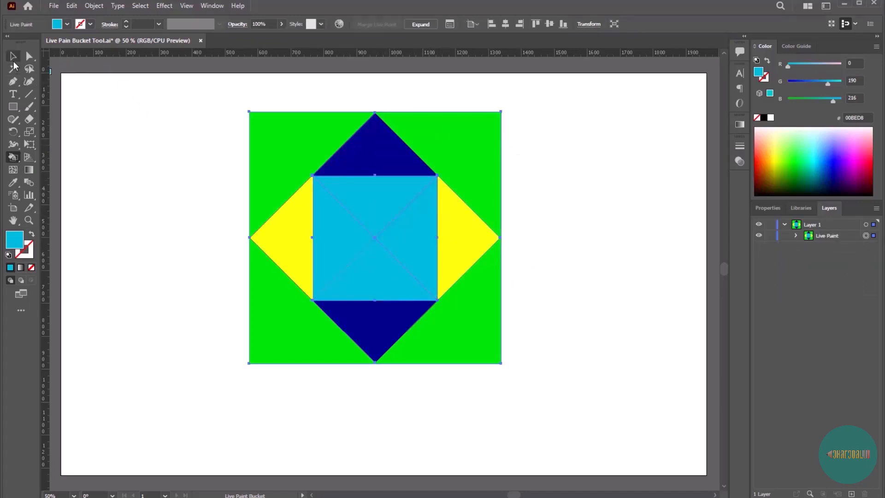
key("v")
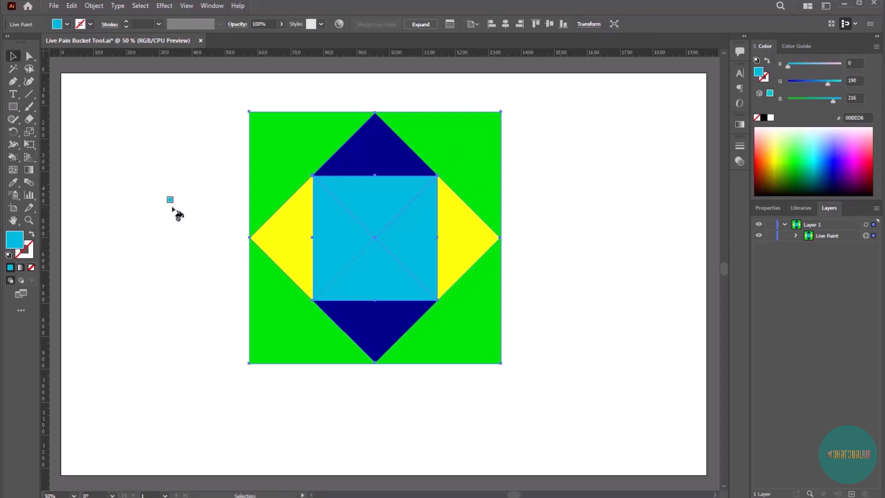
left_click(178, 195)
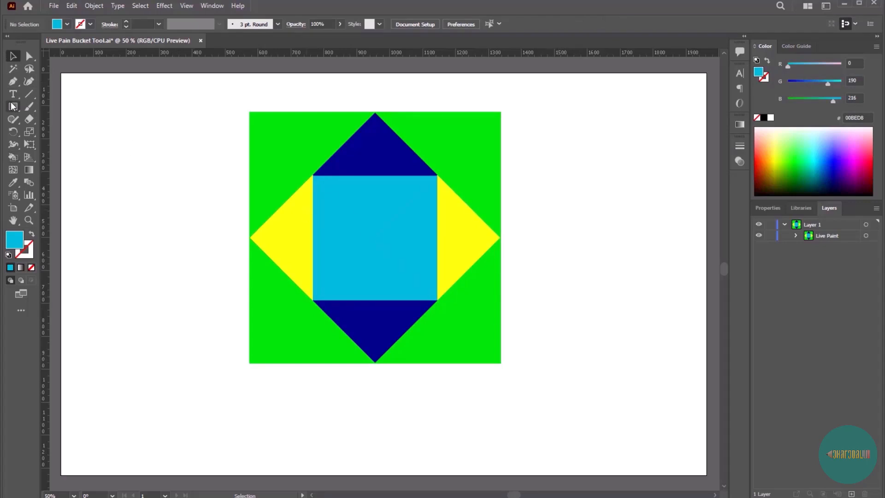
Configure the Live Paint Bucket to highlight regions in bright pink (255, 0, 128) with a width of 4 pt.
double_click(13, 158)
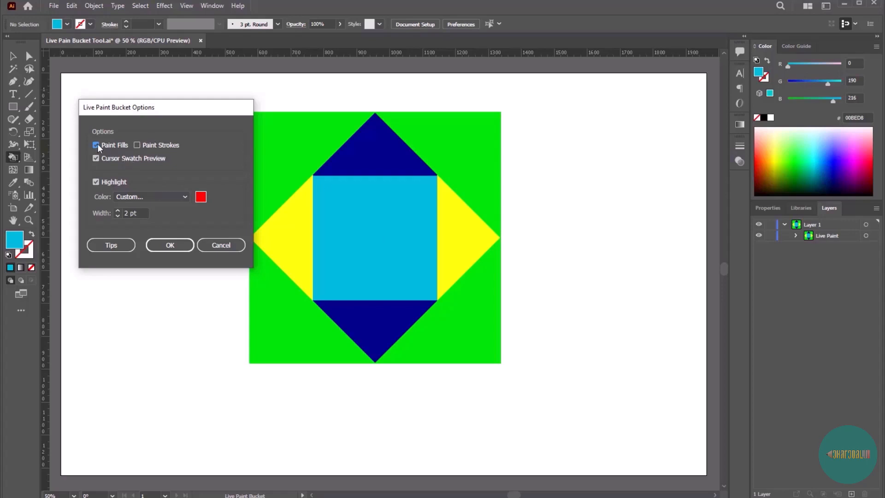
left_click(199, 200)
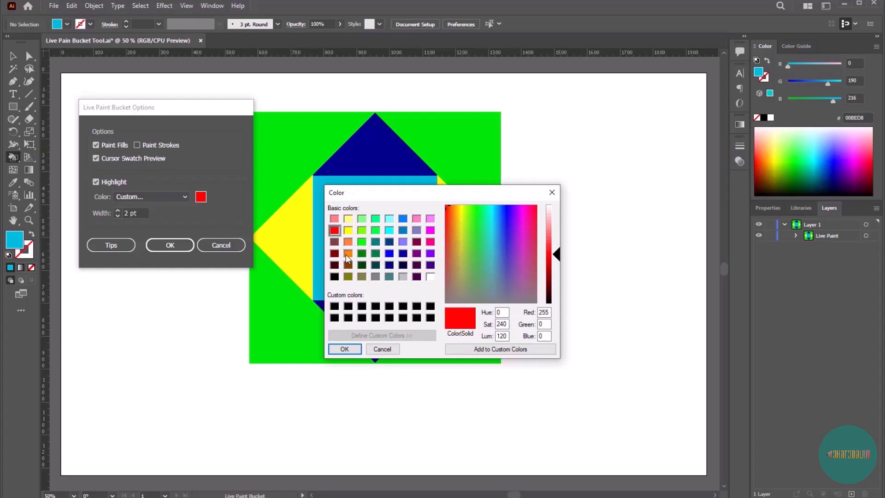
left_click(431, 243)
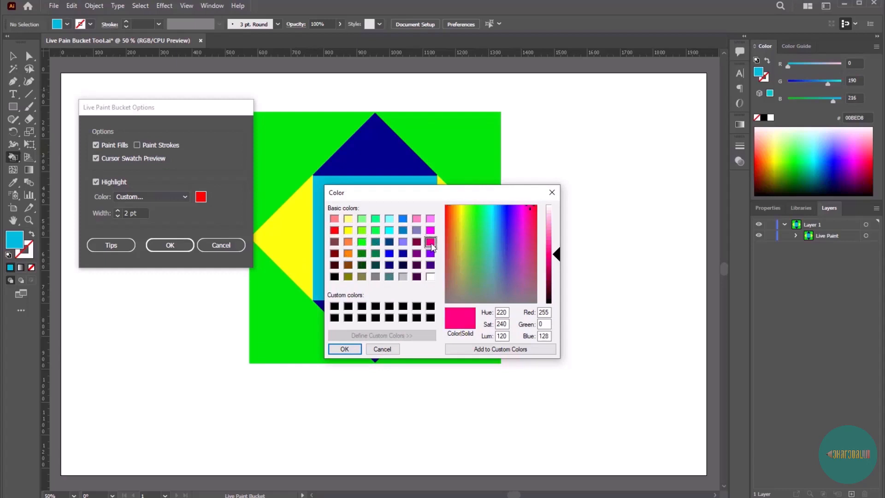
left_click(345, 350)
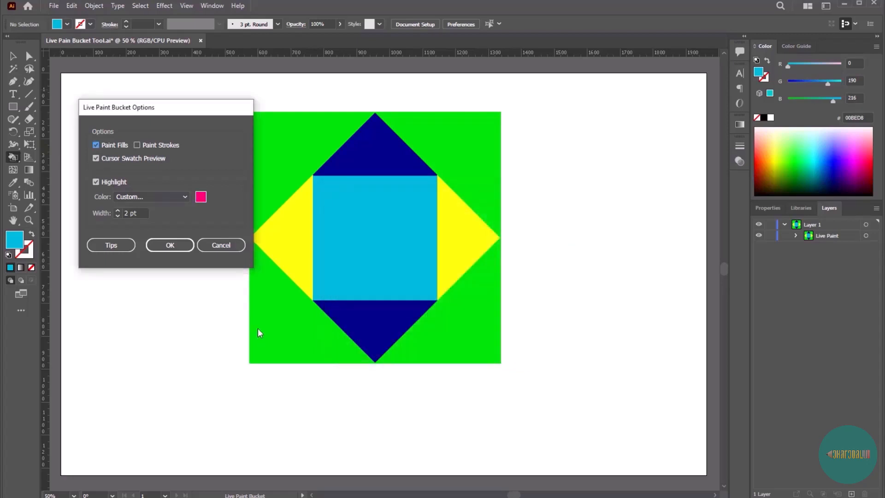
left_click(130, 214)
type("4")
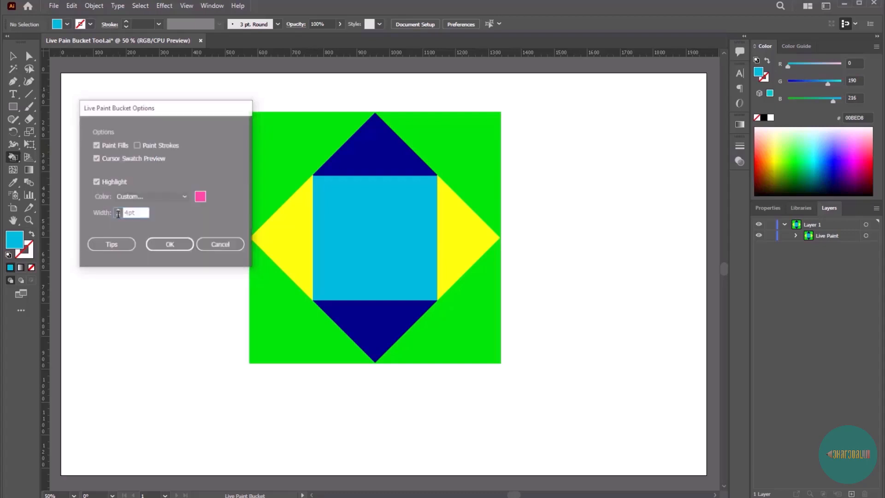
key("Return")
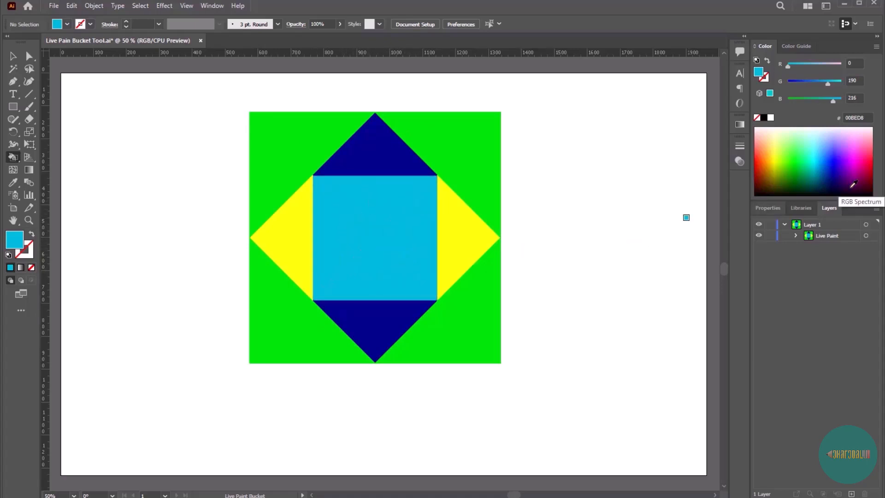
Paint the upper and lower triangles inside the central cyan square with red (FF0030).
left_click(870, 162)
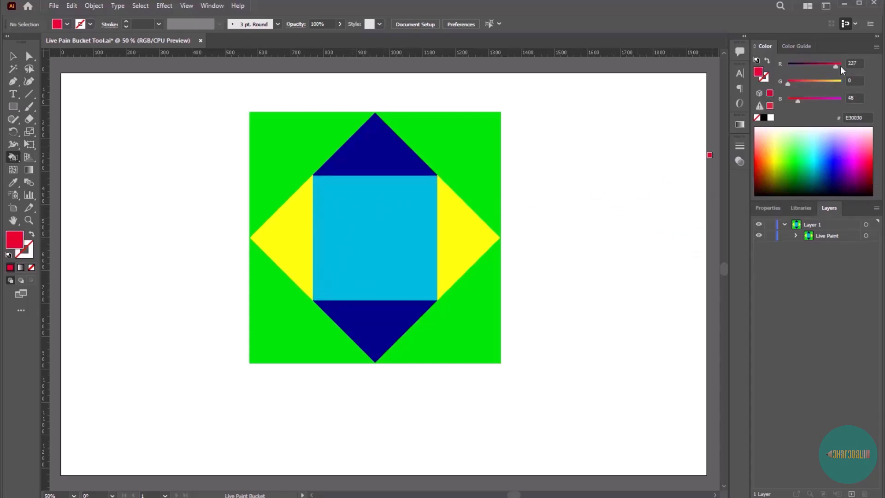
left_click_drag(837, 65, 845, 64)
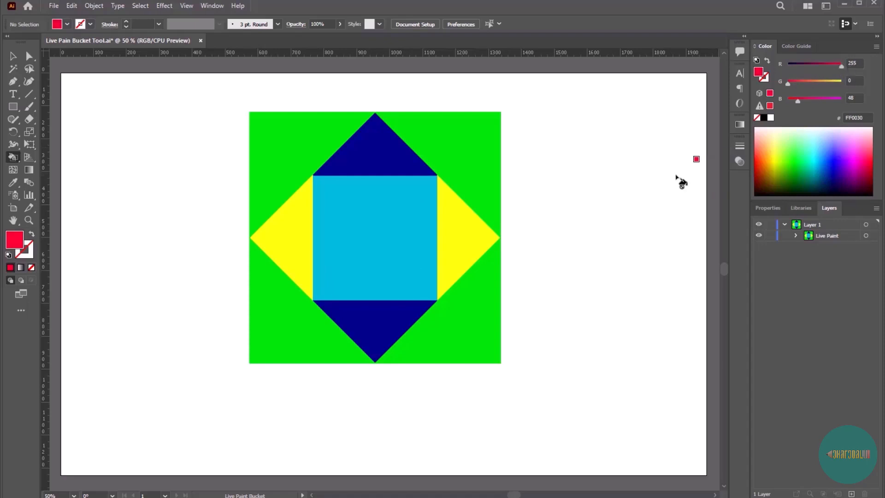
left_click(399, 205)
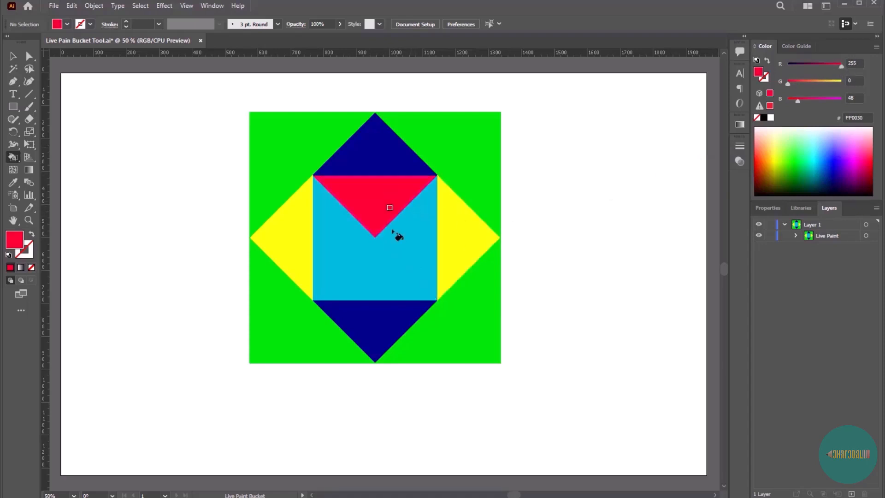
left_click(388, 286)
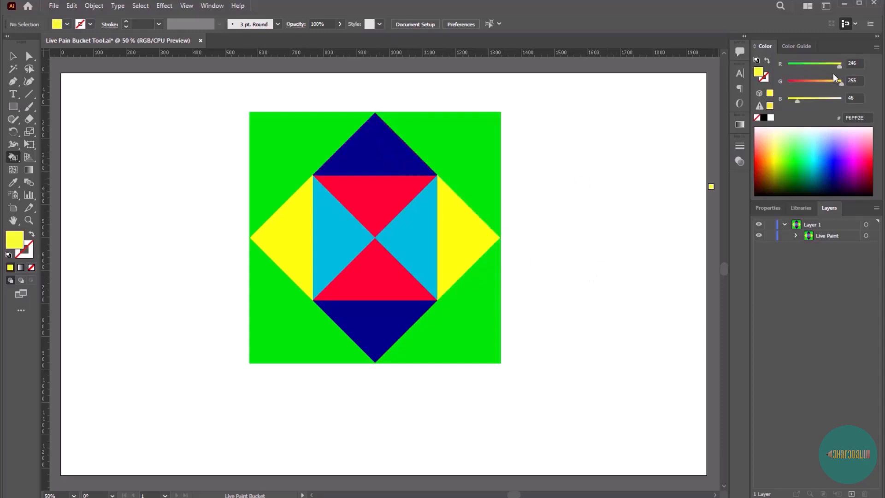
Paint the two dark blue outer triangles and the two remaining cyan inner triangles with yellow (F6FF00).
left_click_drag(799, 100, 787, 100)
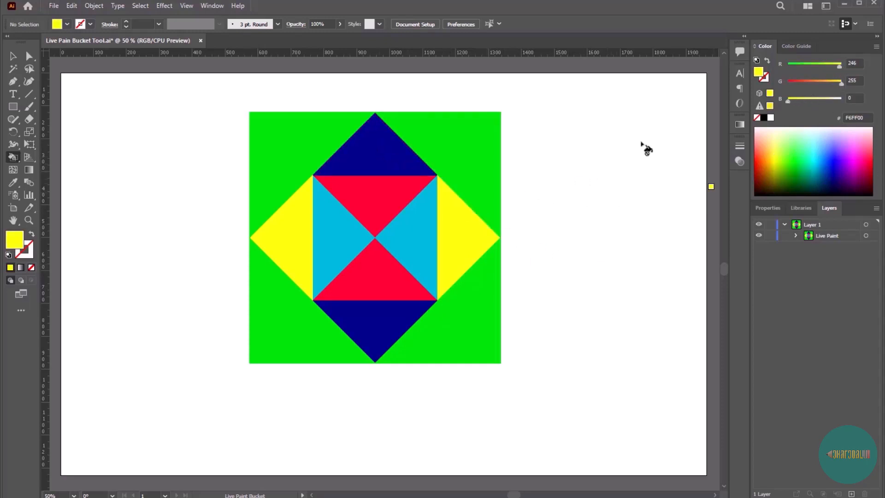
left_click(372, 161)
left_click(378, 323)
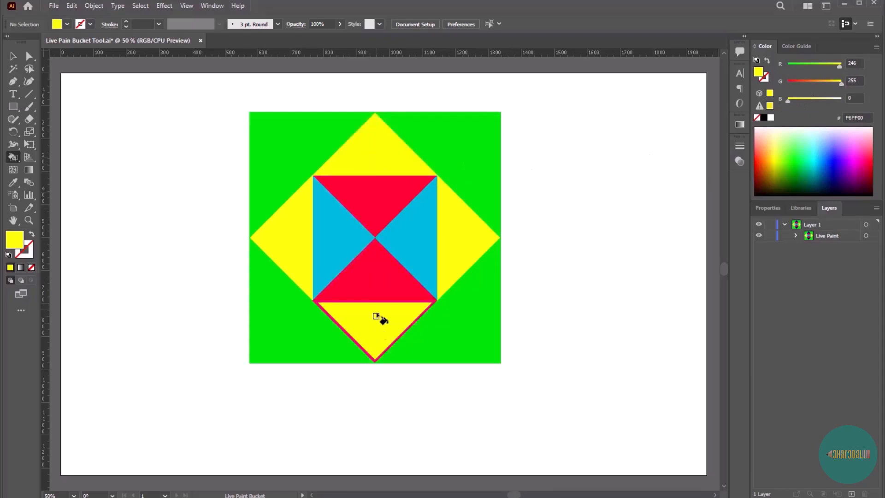
left_click(352, 236)
left_click(410, 236)
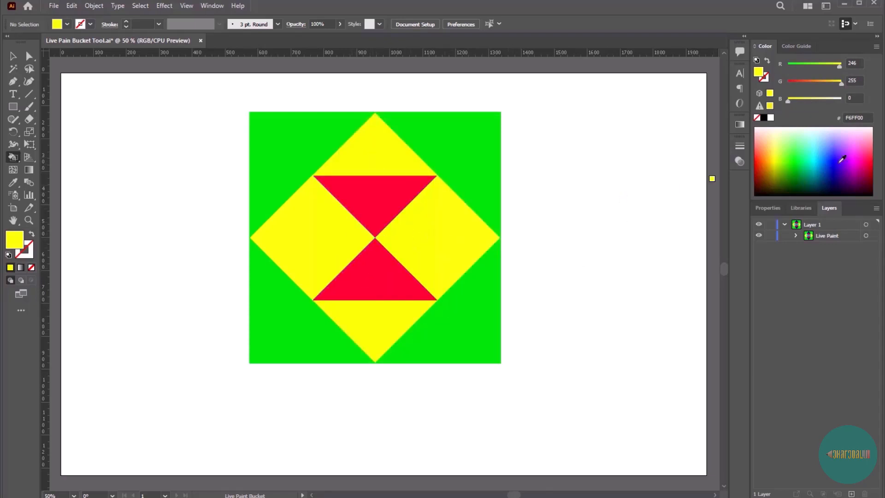
Paint the outer triangles on the left and right of the central square with red (F70000).
left_click(873, 160)
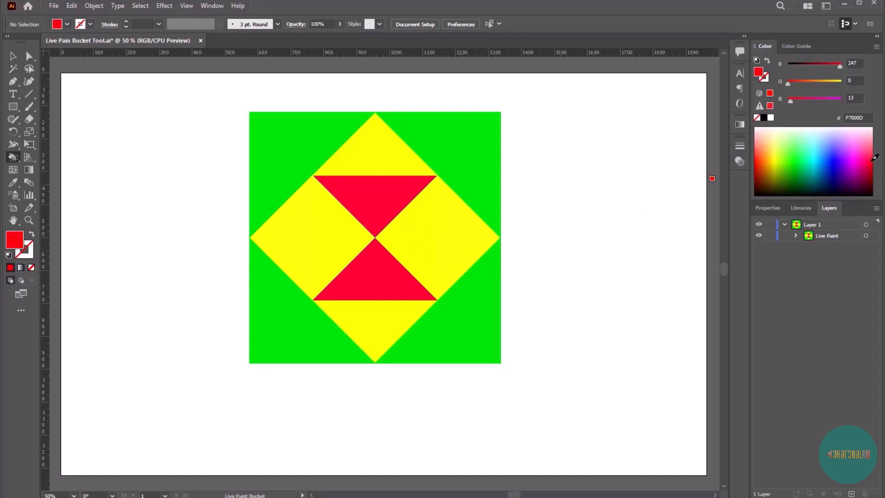
left_click_drag(790, 99, 784, 100)
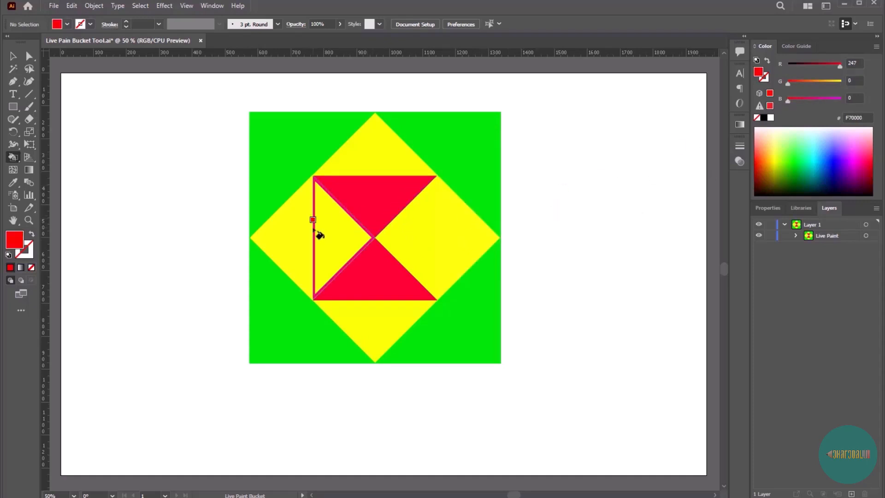
left_click(298, 220)
left_click(462, 236)
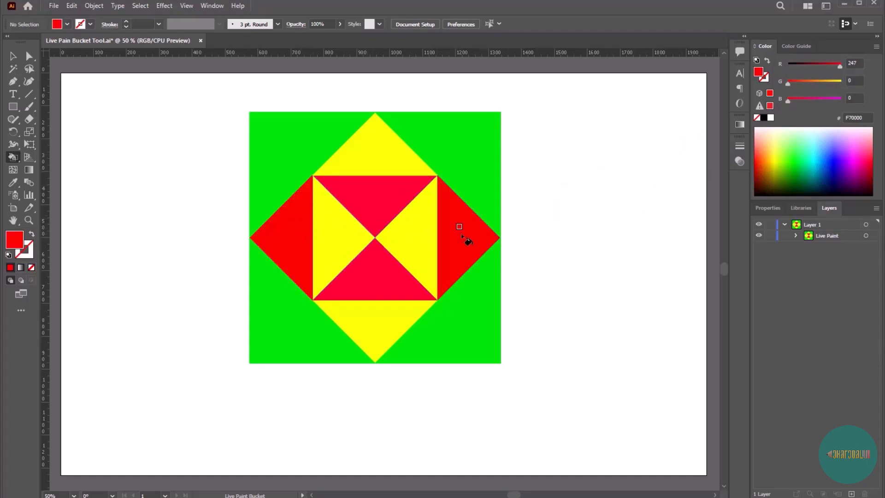
left_click(17, 55)
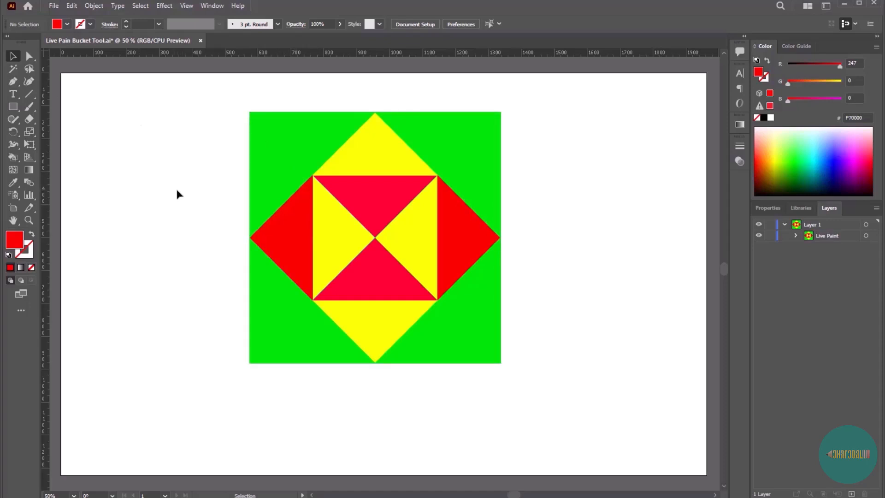
Review the first usage tip in the Live Paint Bucket options and close the options.
double_click(15, 158)
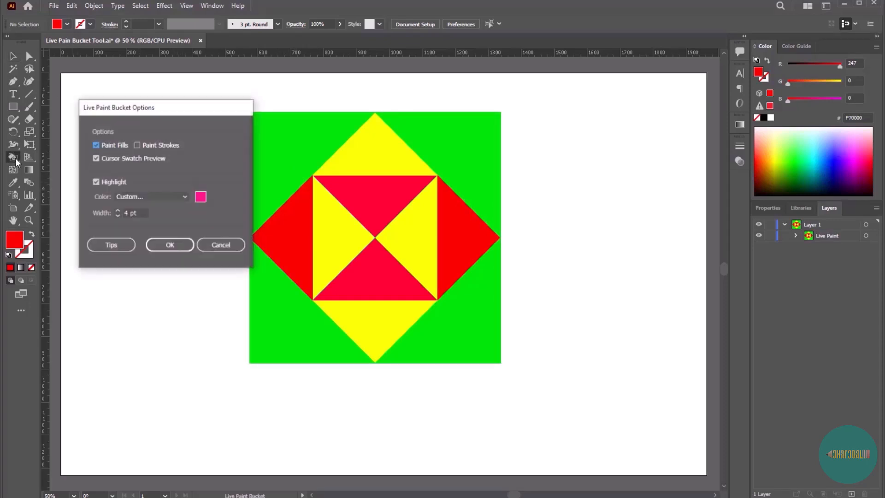
left_click(122, 244)
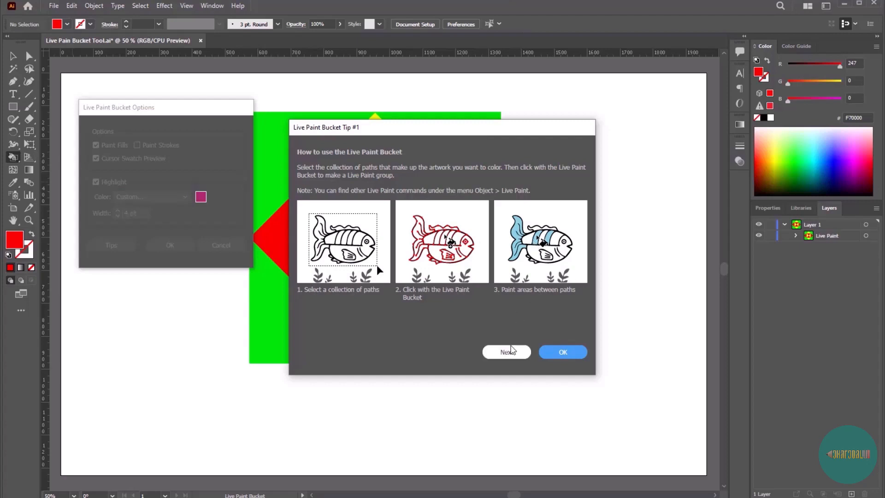
left_click(554, 353)
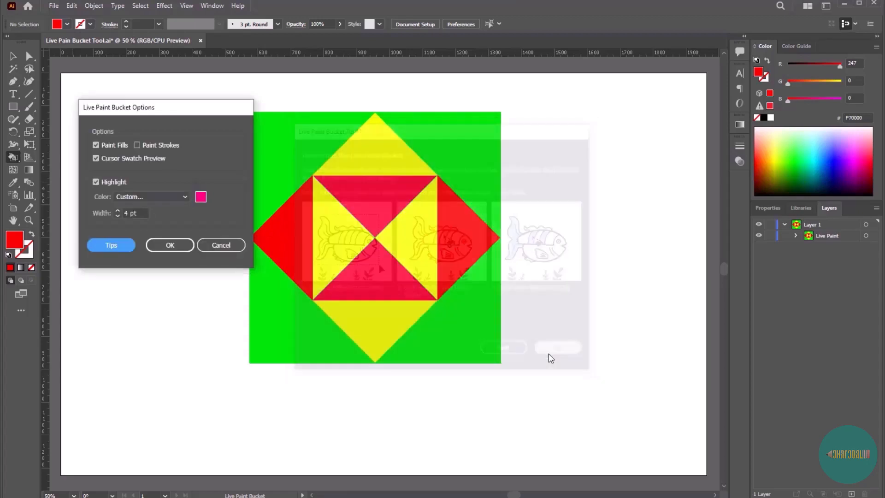
left_click(170, 245)
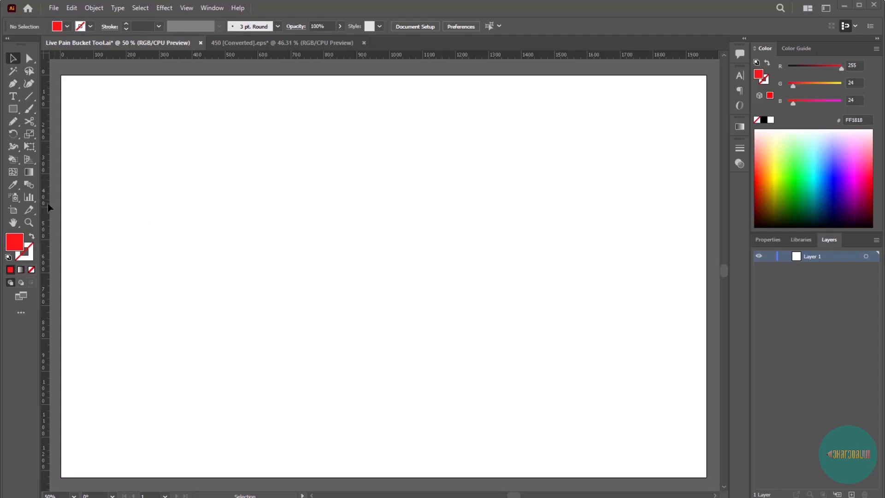
Draw a red rectangle about 512 × 334 px in the upper left of the empty artboard and move it slightly down.
left_click(15, 111)
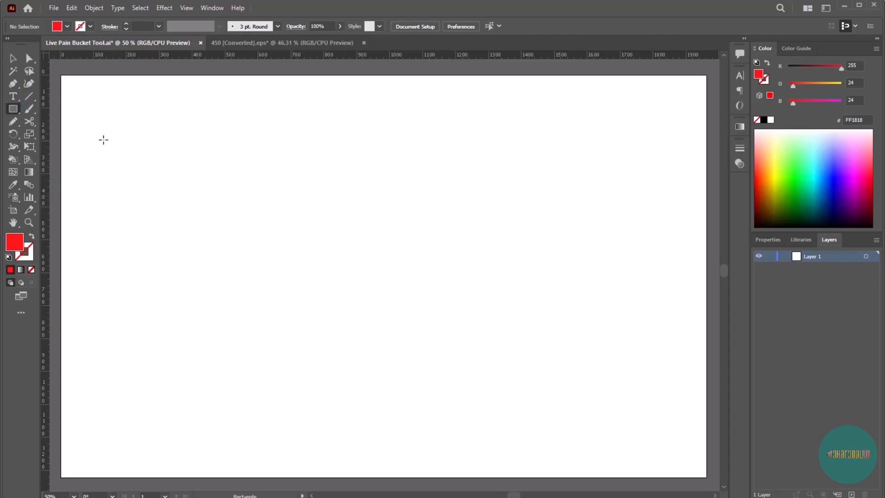
left_click_drag(102, 138, 270, 249)
key("v")
left_click_drag(236, 204, 237, 225)
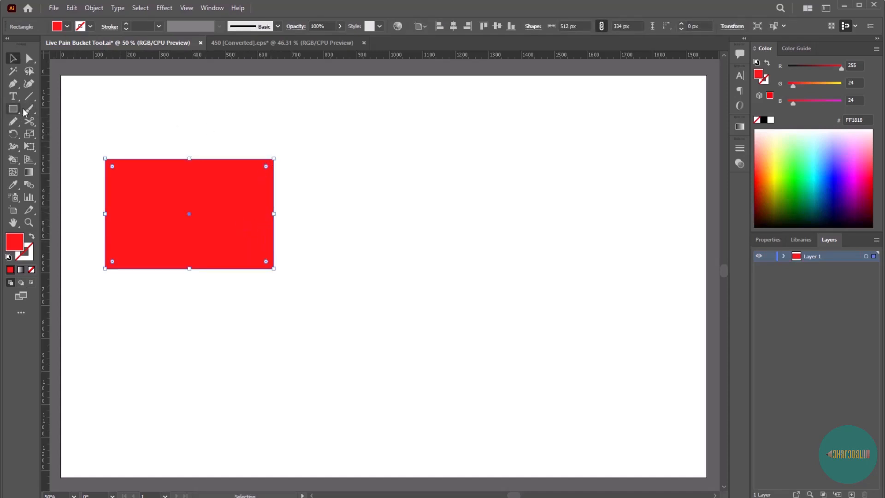
Draw a circle about 322 px wide over the rectangle's upper edge and fill it with dark red (951818).
left_click_drag(23, 109, 56, 135)
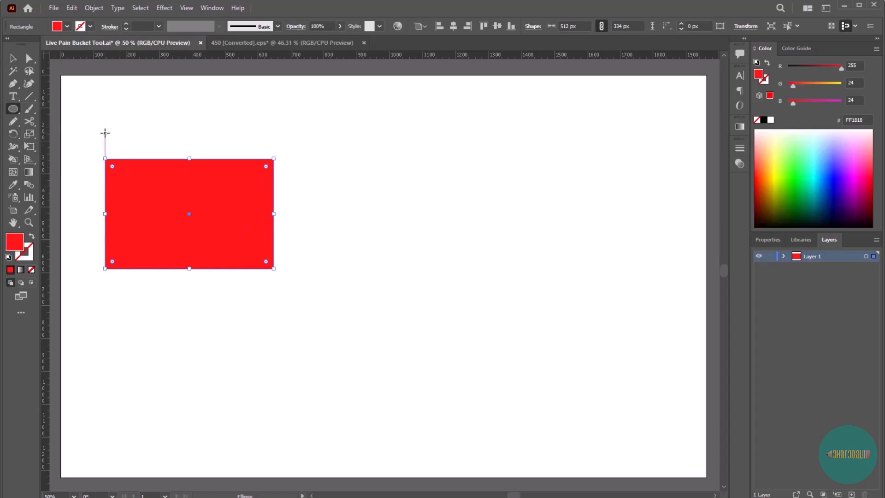
left_click_drag(121, 121, 217, 173)
key("v")
left_click(282, 206)
left_click(228, 166)
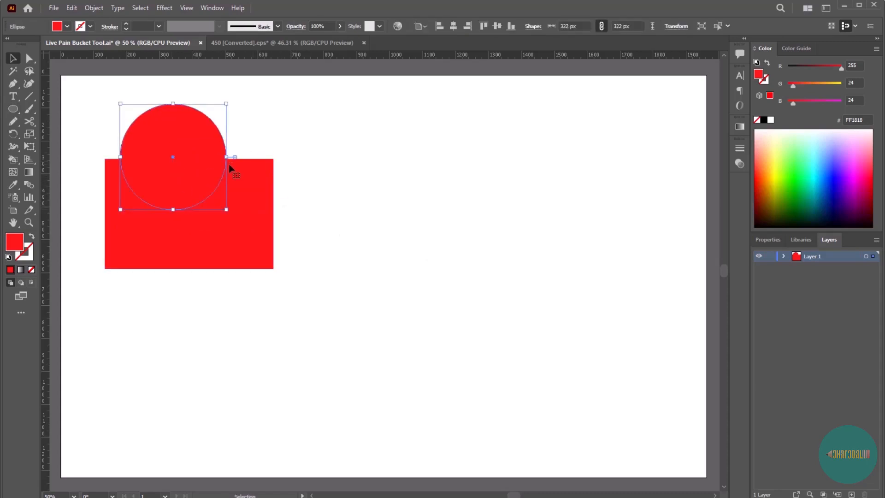
left_click_drag(819, 67, 820, 66)
left_click(123, 121)
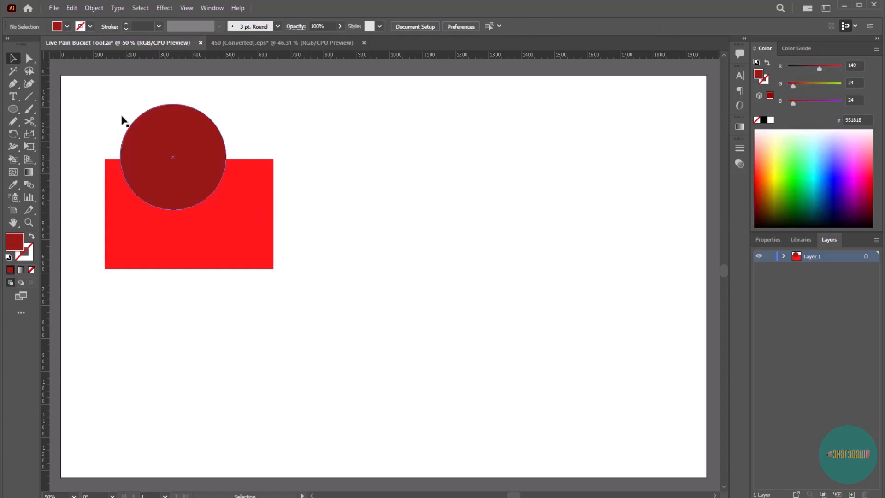
Draw two more circles, about 250 px wide over the rectangle's upper right corner and about 278 px over its lower edge.
left_click(13, 109)
left_click_drag(253, 171, 299, 200)
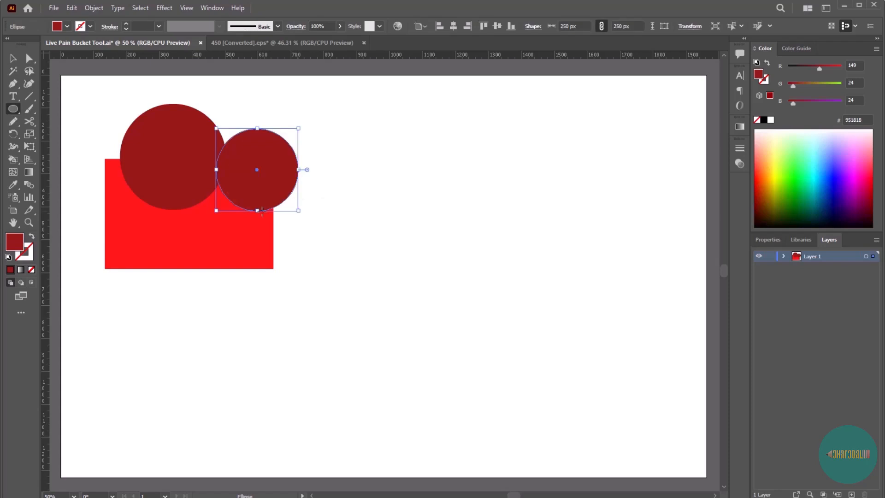
left_click_drag(224, 264, 256, 278)
key("v")
left_click(319, 258)
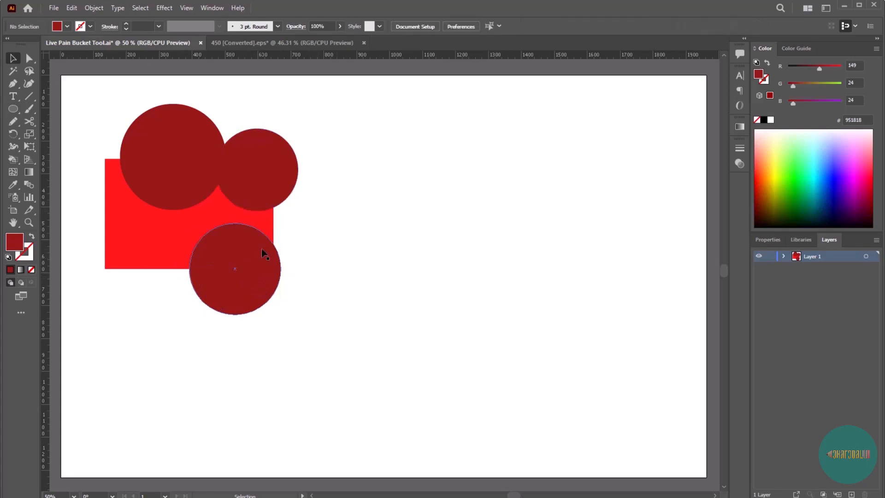
Recolour the lower circle with a lighter red and the upper right circle with a darker red (751818).
left_click(262, 276)
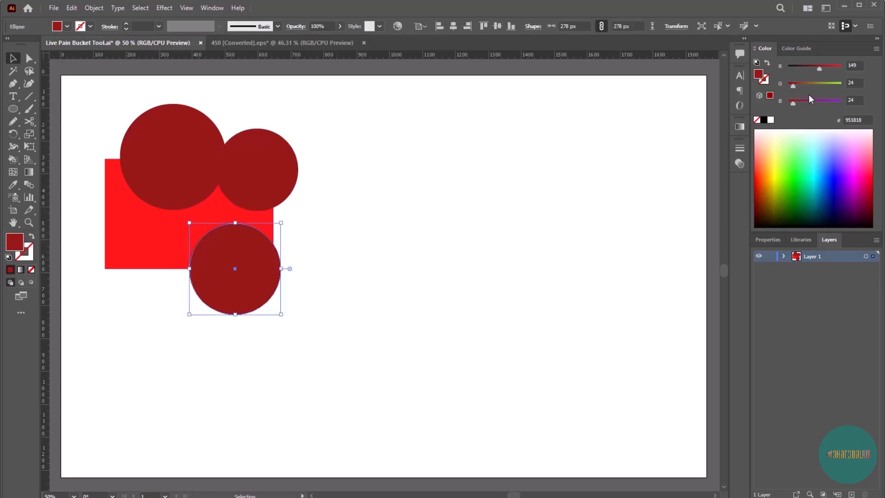
mouse_move(820, 69)
left_mouse_down()
mouse_move(827, 68)
mouse_move(814, 70)
left_mouse_up()
left_click(387, 218)
left_click(276, 170)
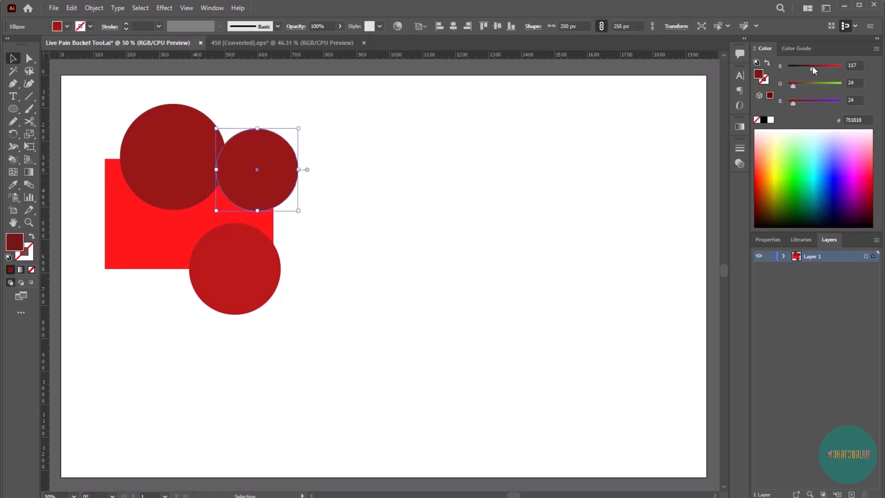
left_click(308, 286)
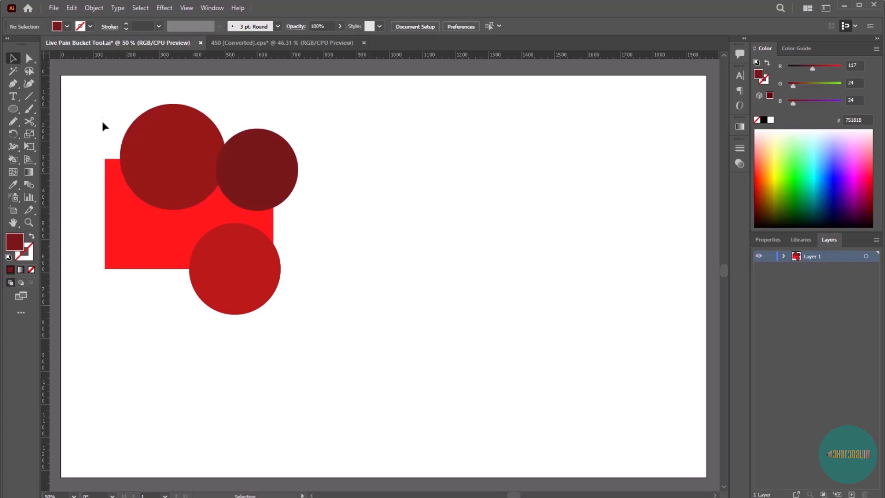
Turn the rectangle and circles into a Live Paint group, painting the largest circle's part above the rectangle green (16D300).
left_click_drag(82, 97, 320, 316)
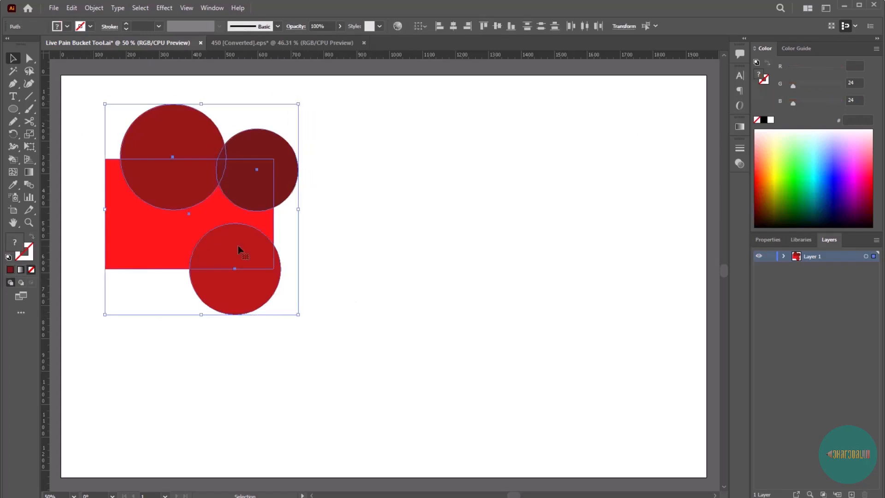
left_click(18, 160)
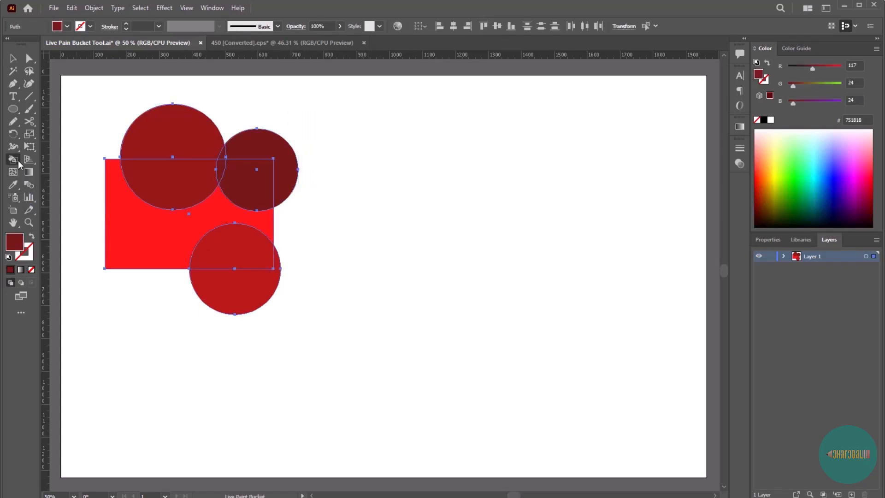
left_click(795, 179)
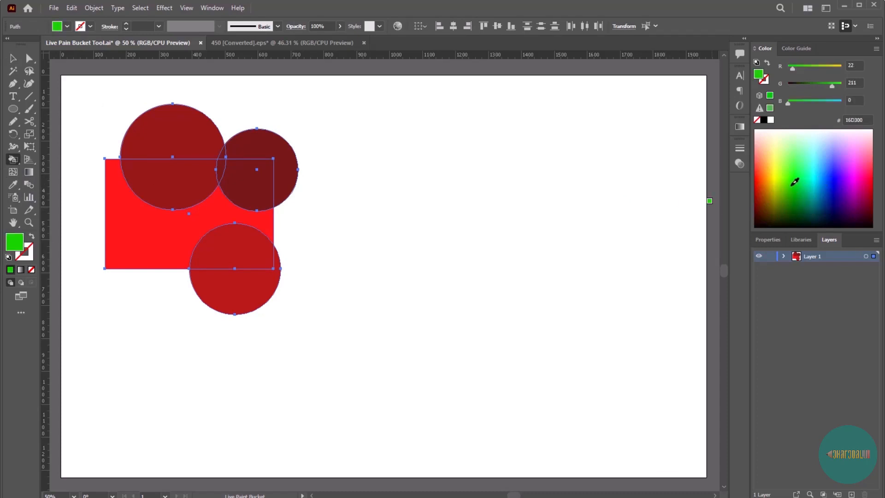
left_click(144, 133)
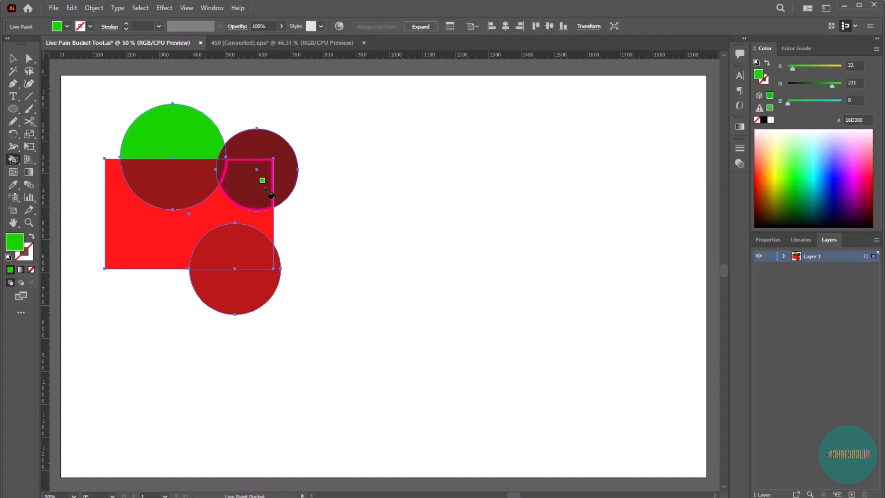
Paint the lower circle's part inside the rectangle green, and the upper right circle's outer part and largest circle's lower part yellow (FCFF00).
left_click(262, 262)
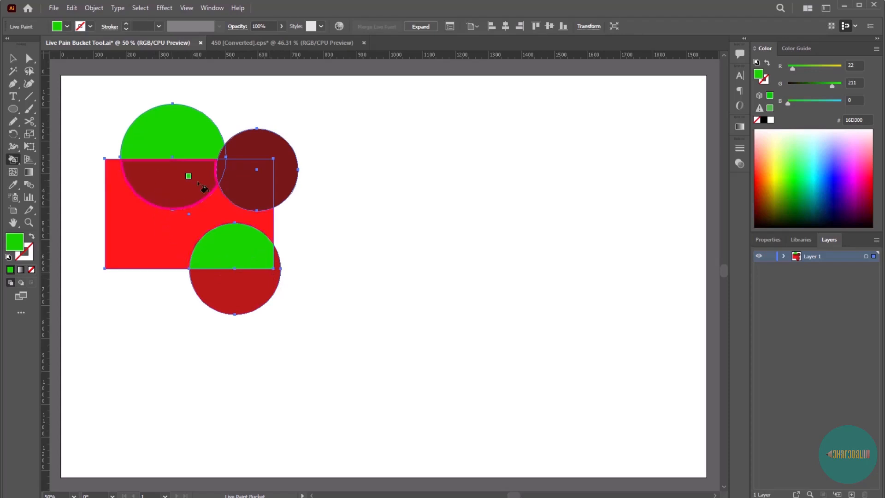
left_click(774, 168)
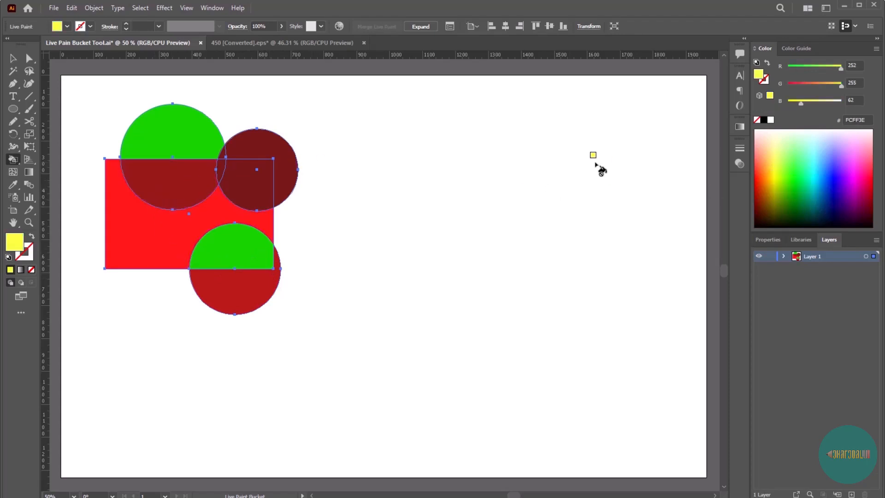
left_click_drag(801, 106, 789, 104)
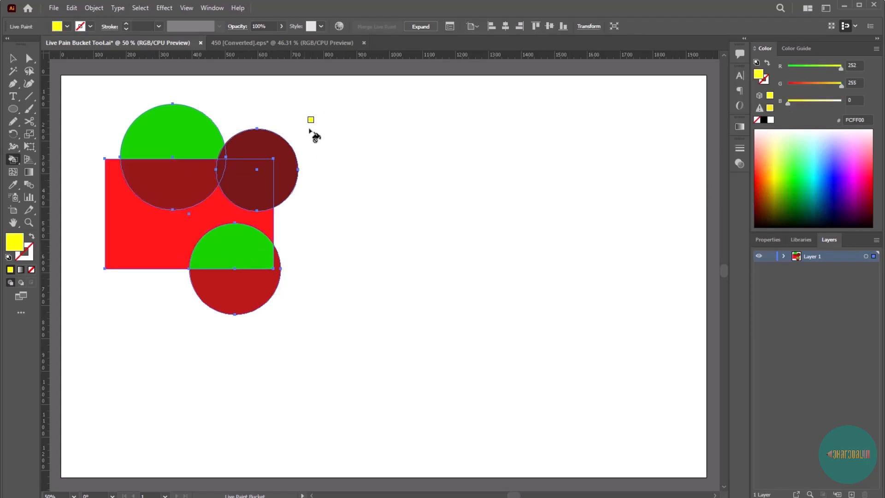
left_click(267, 137)
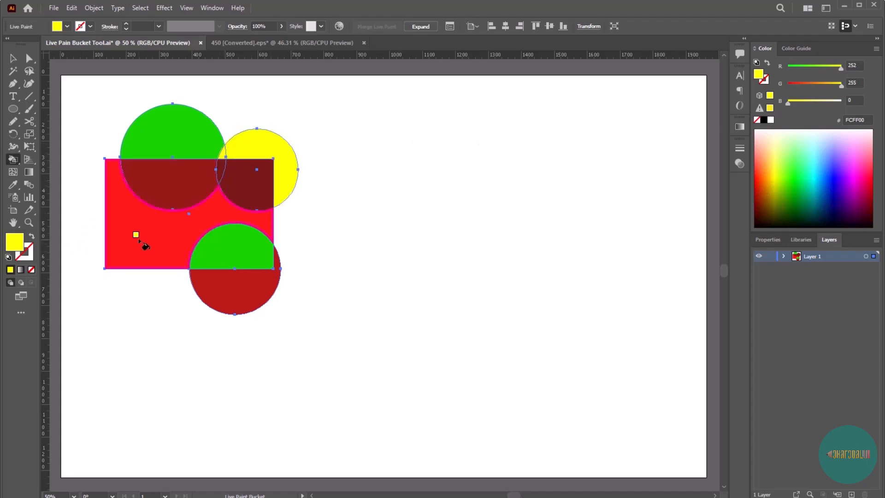
left_click(199, 170)
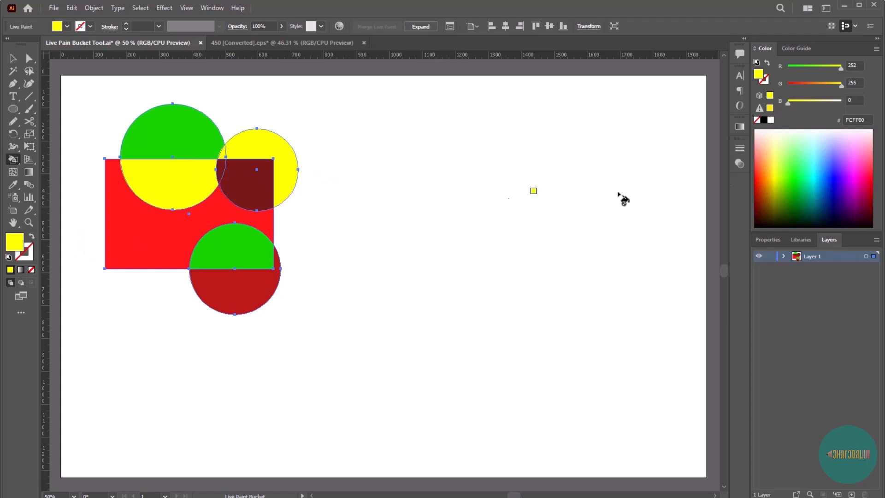
Paint the upper right circle's overlap with the rectangle and the lower circle's part outside the rectangle blue (0012FF).
left_click(830, 168)
left_click_drag(795, 73, 781, 69)
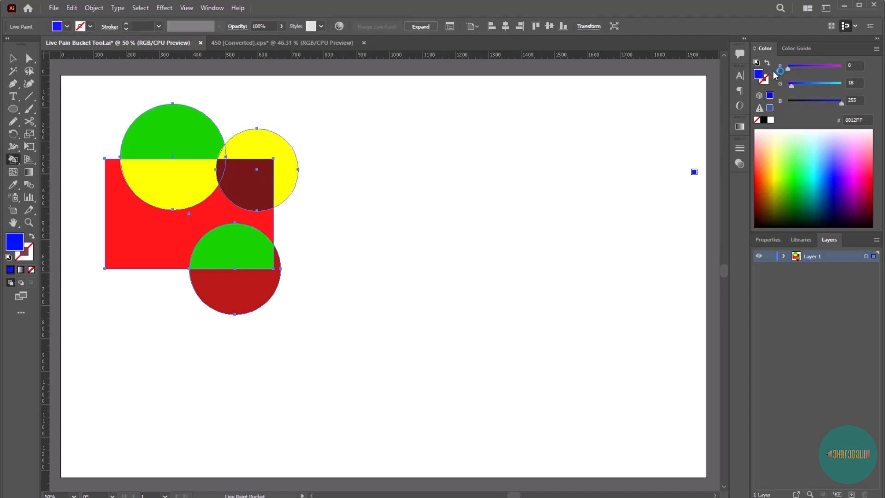
left_click(223, 172)
left_click(223, 171)
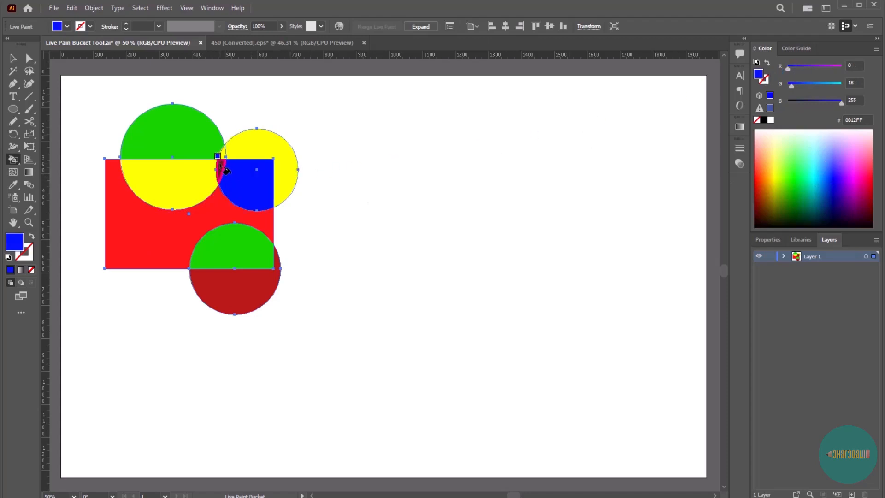
left_click(225, 291)
Paint the remaining red area of the rectangle cyan (06FCFF) and deselect the artwork.
left_click(821, 165)
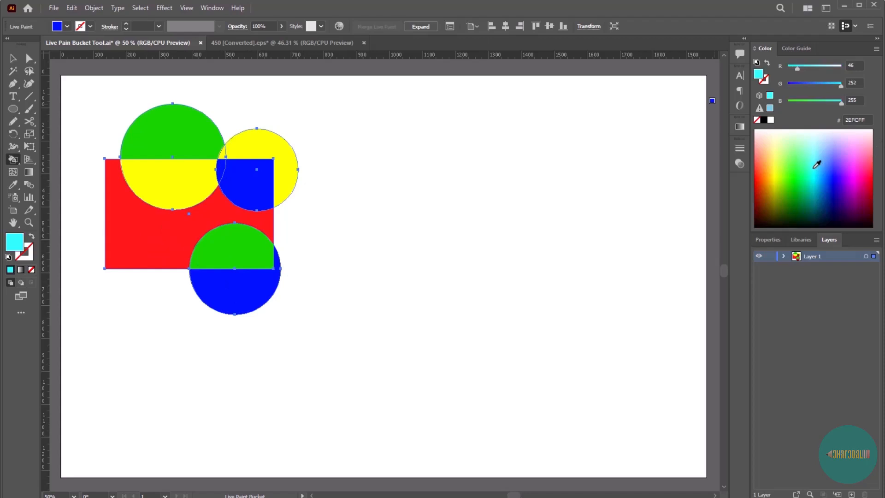
left_click_drag(798, 68, 789, 68)
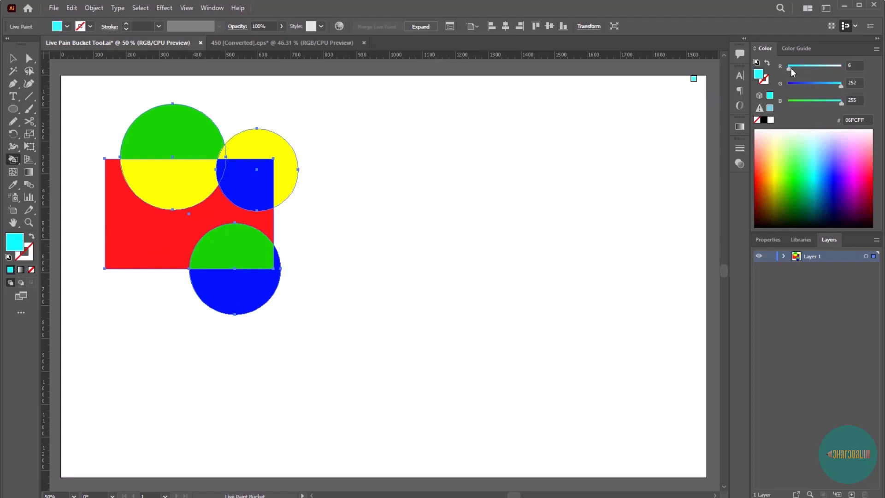
left_click(176, 239)
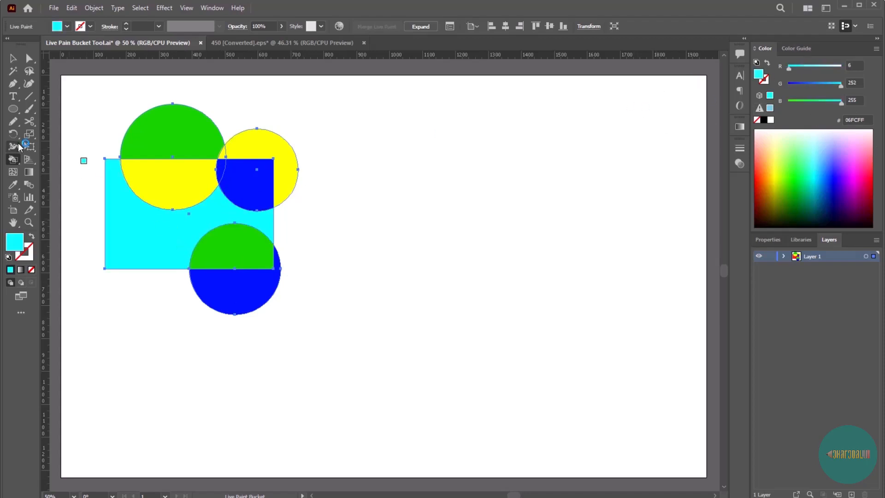
left_click(13, 58)
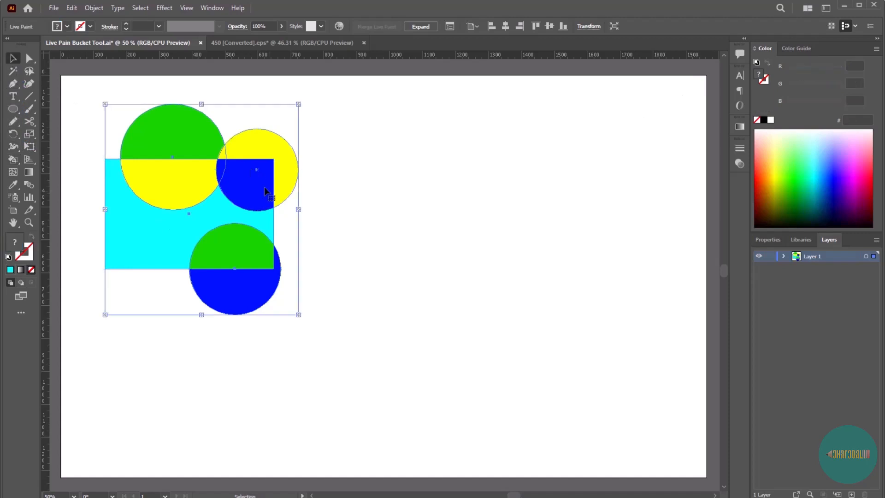
left_click(329, 226)
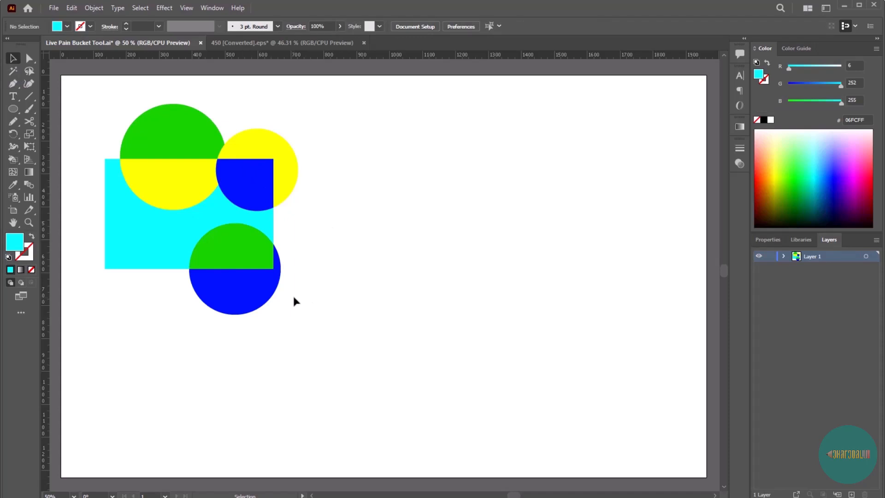
left_click(13, 109)
left_click_drag(454, 202, 506, 252)
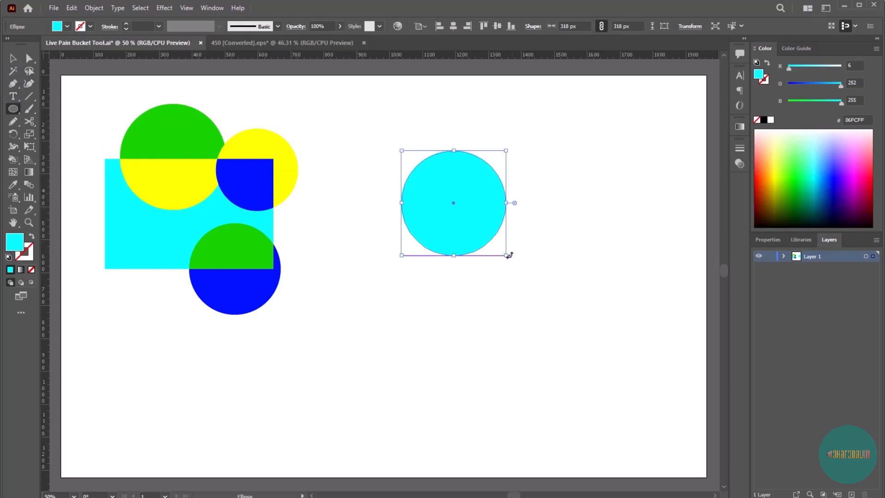
left_click_drag(507, 255, 524, 270)
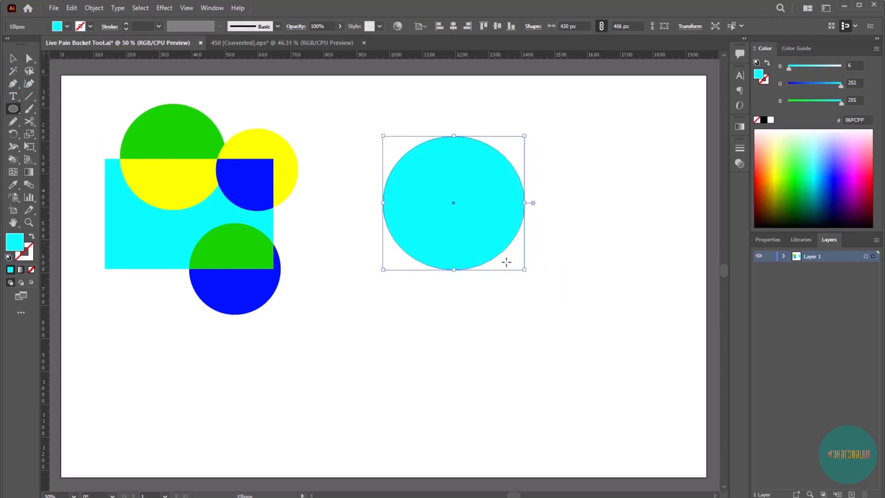
key("v")
left_click_drag(466, 242, 535, 269)
left_click(568, 322)
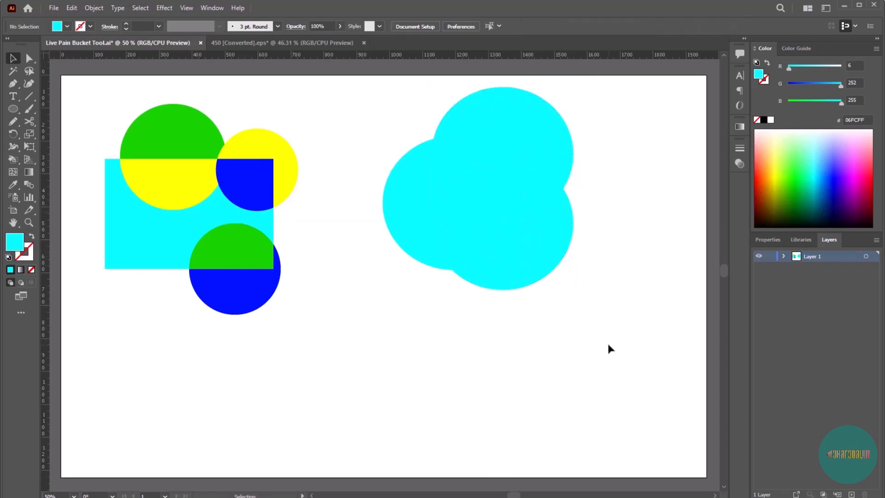
left_click_drag(607, 341, 392, 103)
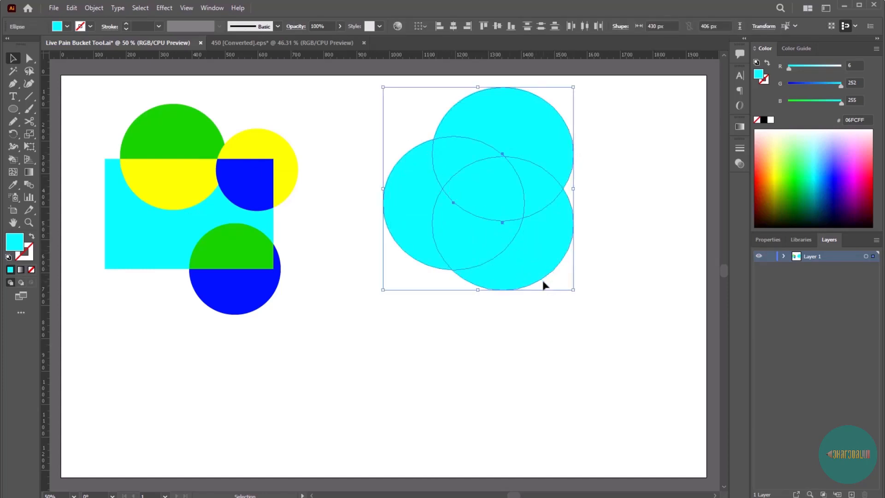
key("Delete")
Turn the three outlined circles into a Live Paint group, painting their central overlap yellow (F1FF00).
left_click_drag(618, 390, 386, 117)
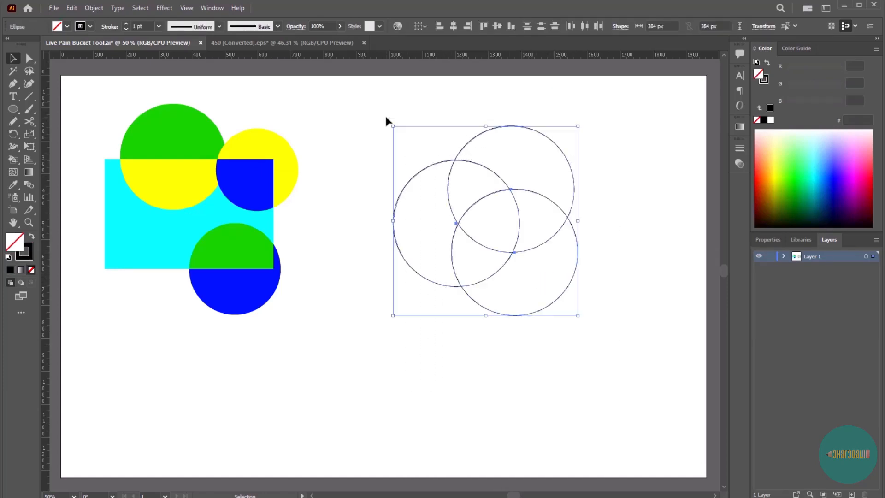
left_click(17, 159)
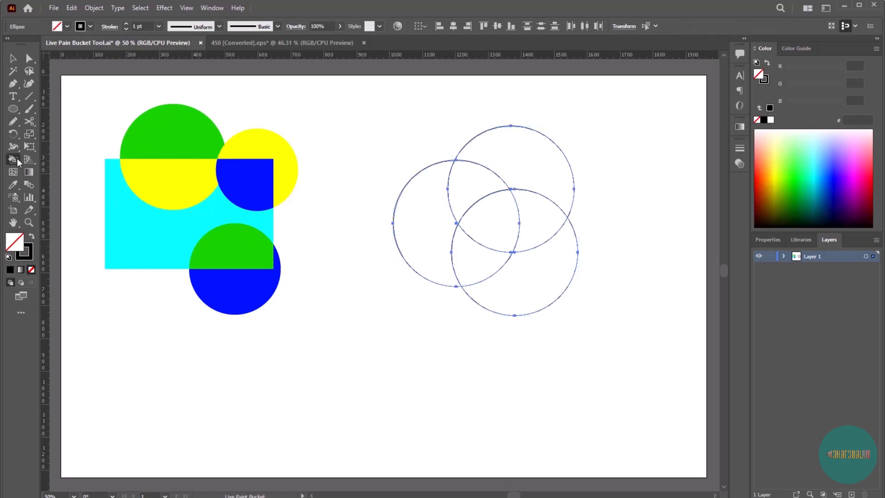
left_click(775, 166)
left_click_drag(799, 104, 790, 103)
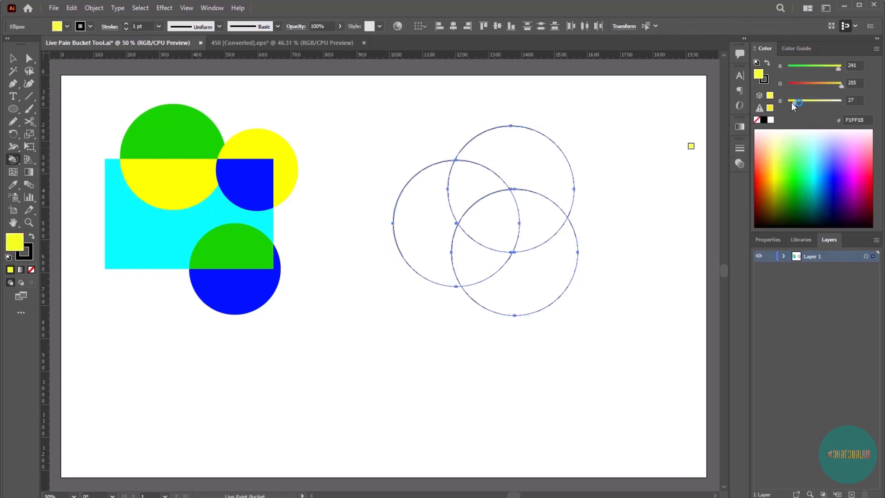
left_click(491, 223)
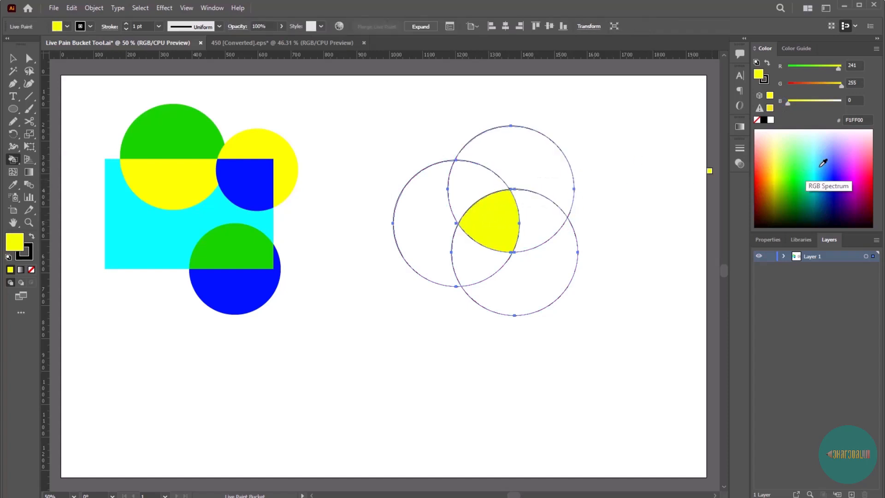
Paint the non-overlapping outer part of each of the three circles blue (2F1DFF).
left_click(838, 162)
left_click(518, 175)
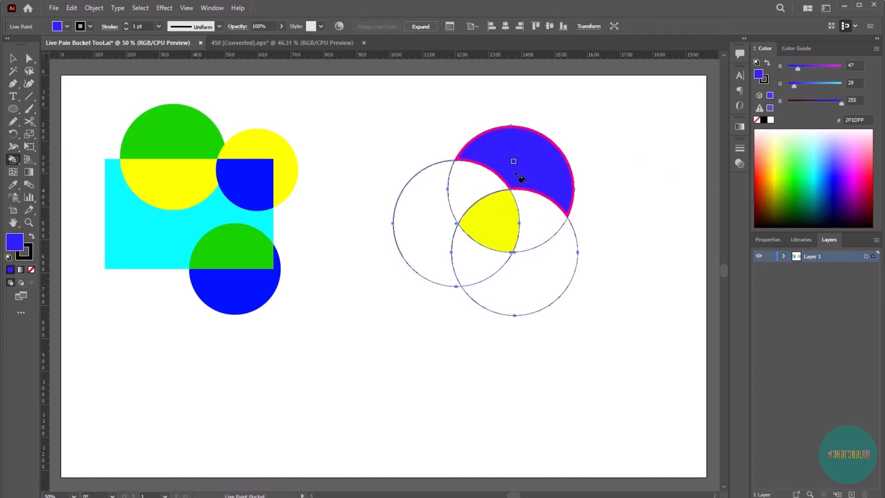
left_click(431, 229)
left_click(555, 269)
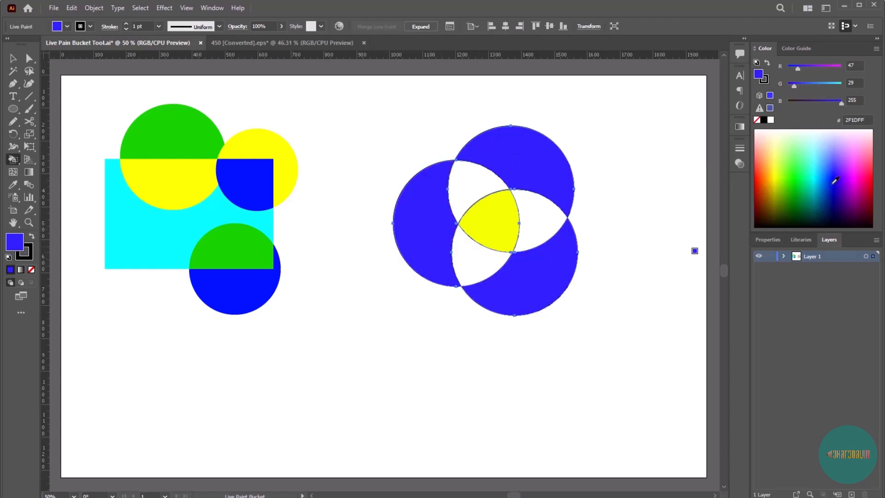
Paint the three areas where only two circles overlap green (50FF3B).
left_click(796, 160)
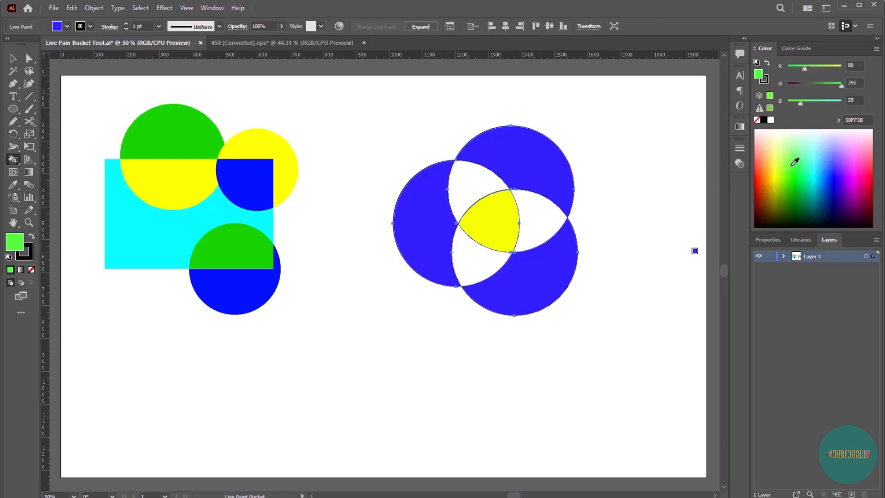
left_click(540, 219)
left_click(469, 186)
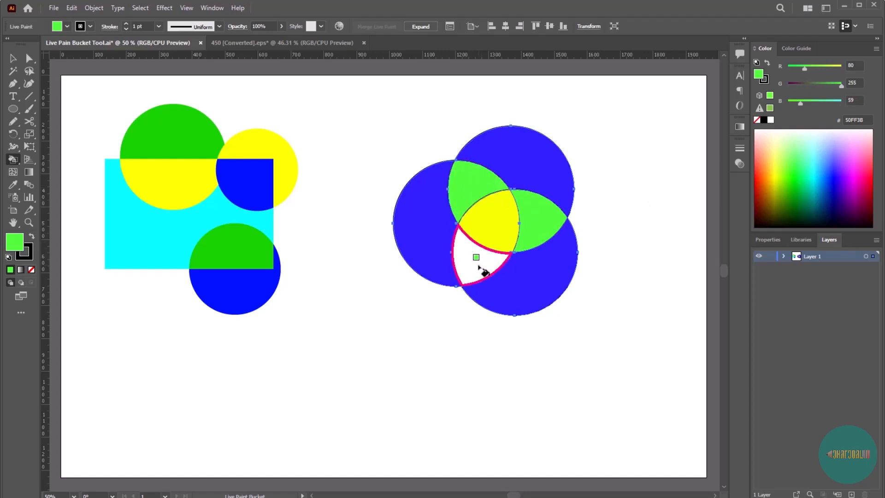
left_click(480, 266)
Delete both painted artworks from the artboard.
left_click(13, 58)
left_click(365, 300)
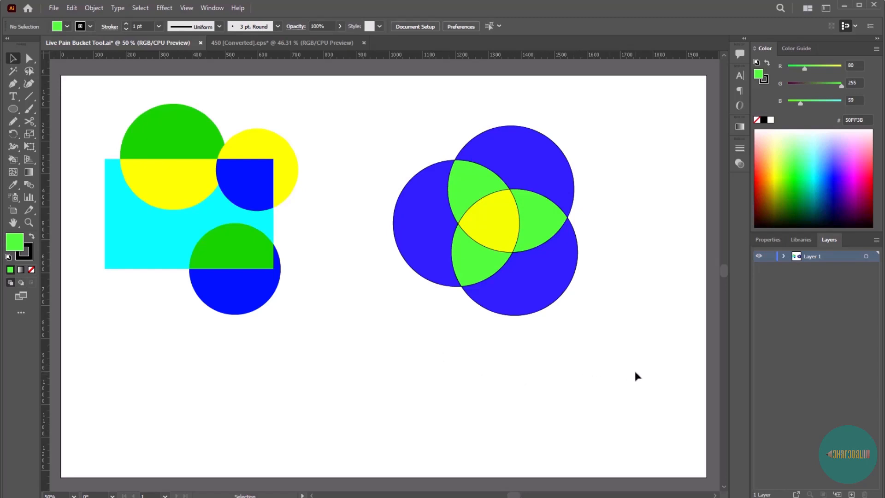
left_click_drag(636, 372, 93, 91)
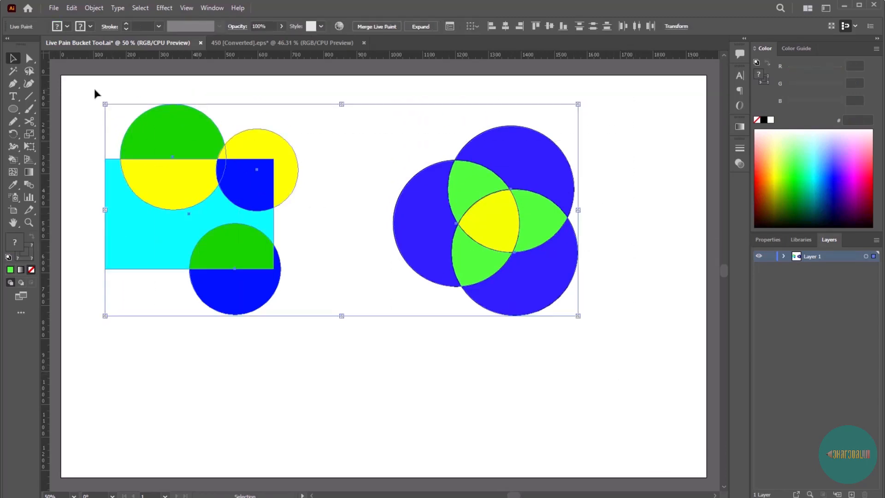
key("Delete")
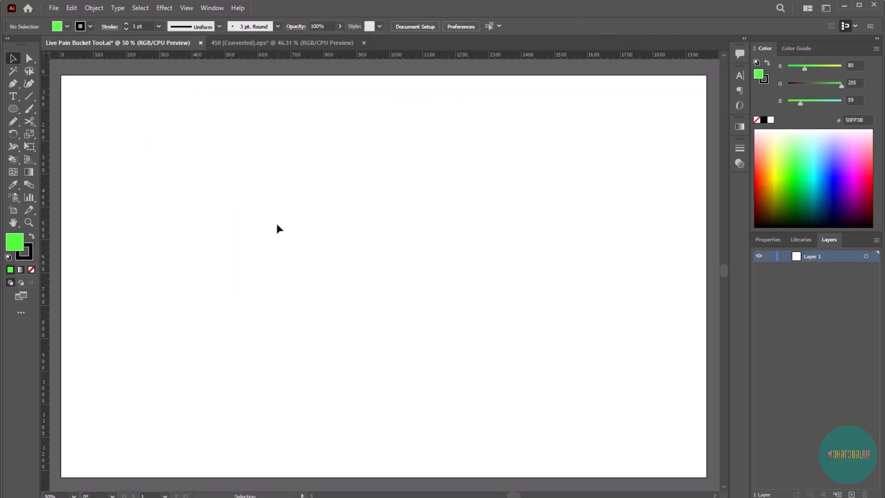
Copy the whole boy illustration with its ground shadow from 450 [Converted].eps into the empty Live Pain Bucket Tool.ai document.
left_click(237, 42)
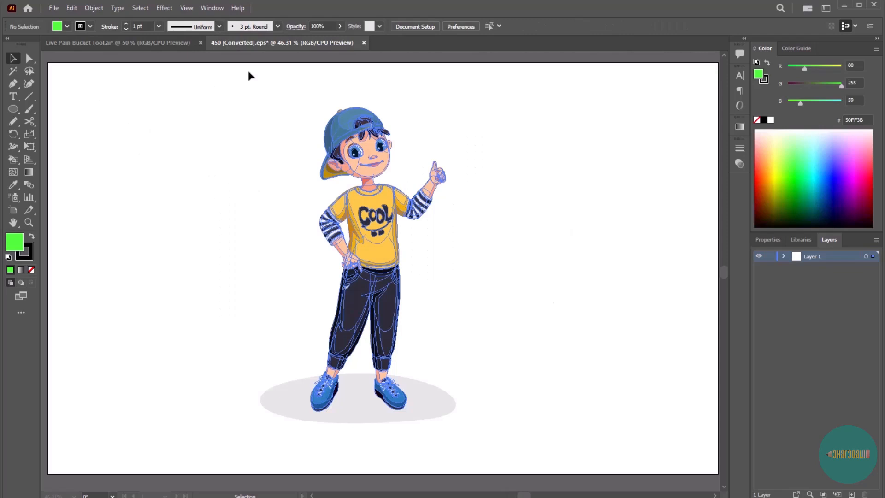
left_click(378, 283)
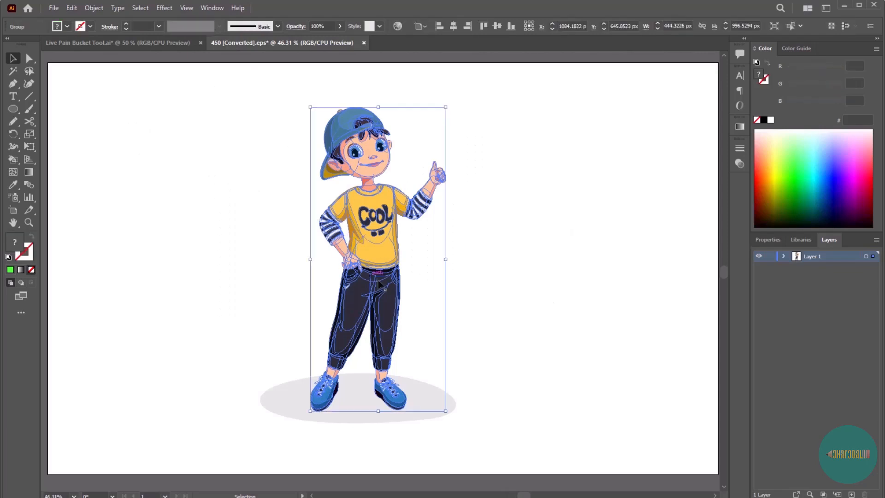
left_click(498, 293)
key("a")
key("ctrl+a")
key("v")
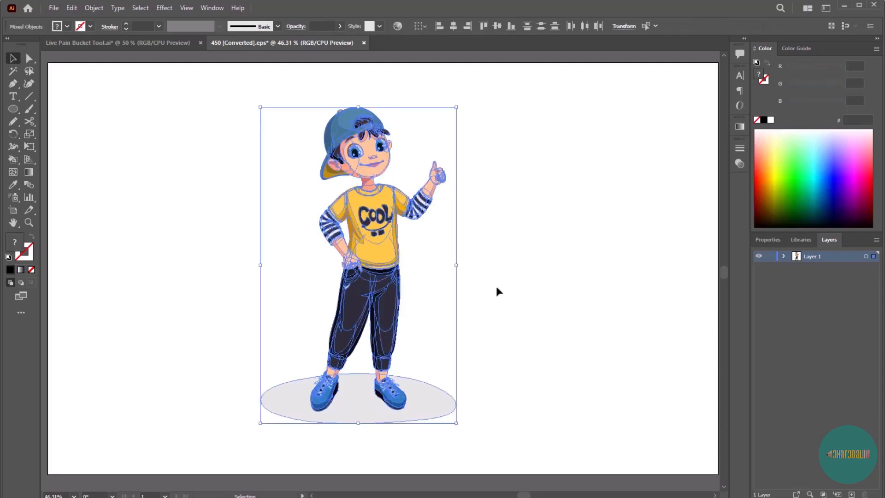
left_click(89, 42)
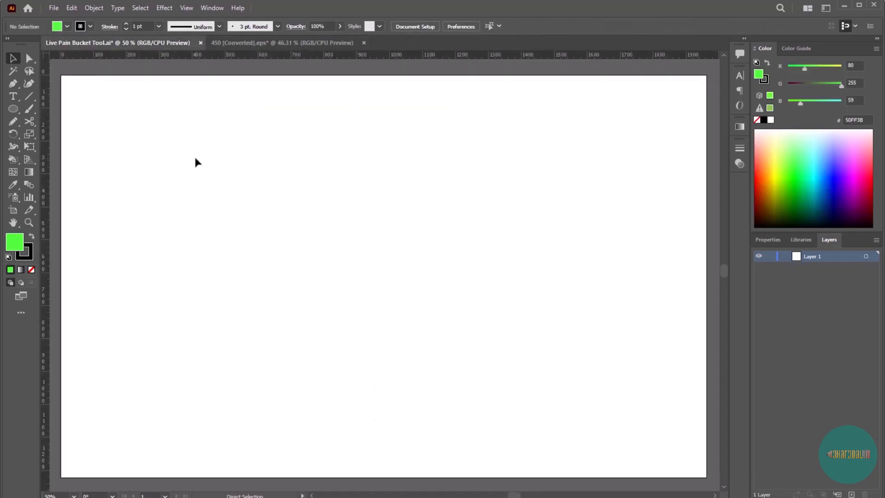
key("ctrl+v")
left_click(541, 240)
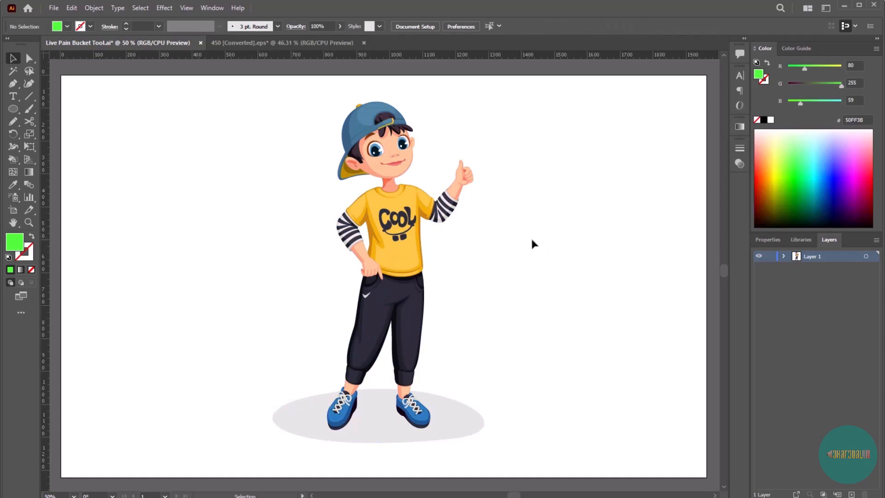
Make the whole boy illustration a Live Paint group and paint the main shirt front and sleeve areas yellow (FCFF00), then deselect it.
key("ctrl+a")
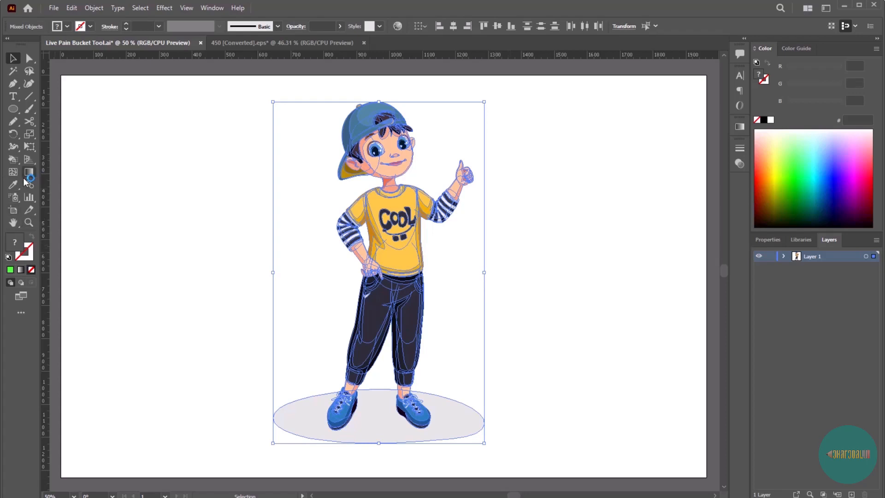
left_click(18, 159)
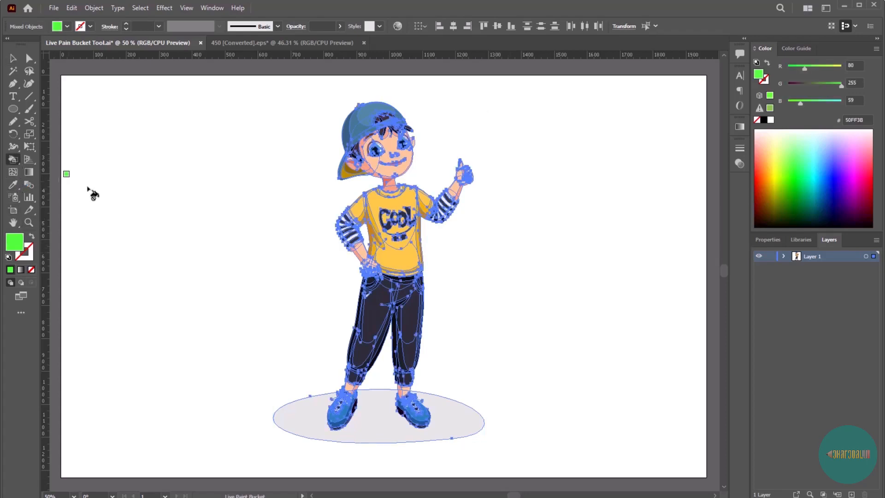
left_click(778, 161)
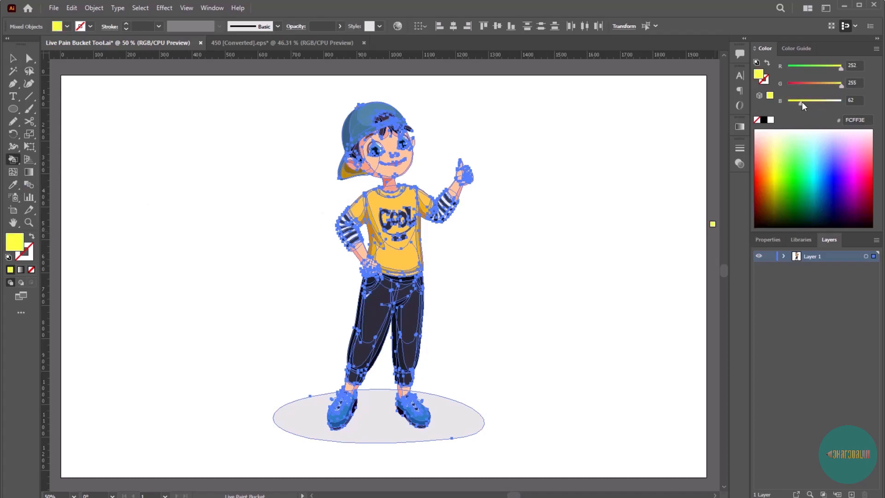
left_click_drag(802, 102, 798, 103)
left_click_drag(798, 103, 789, 104)
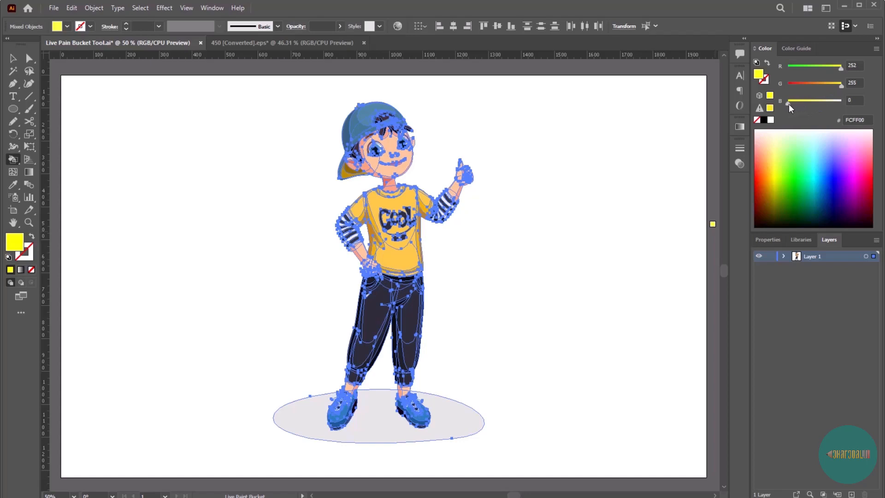
left_click(400, 209)
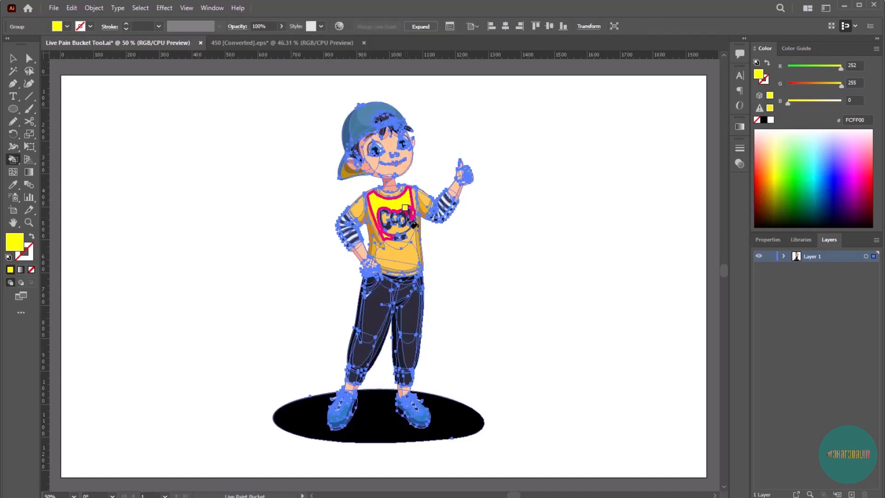
left_click(404, 228)
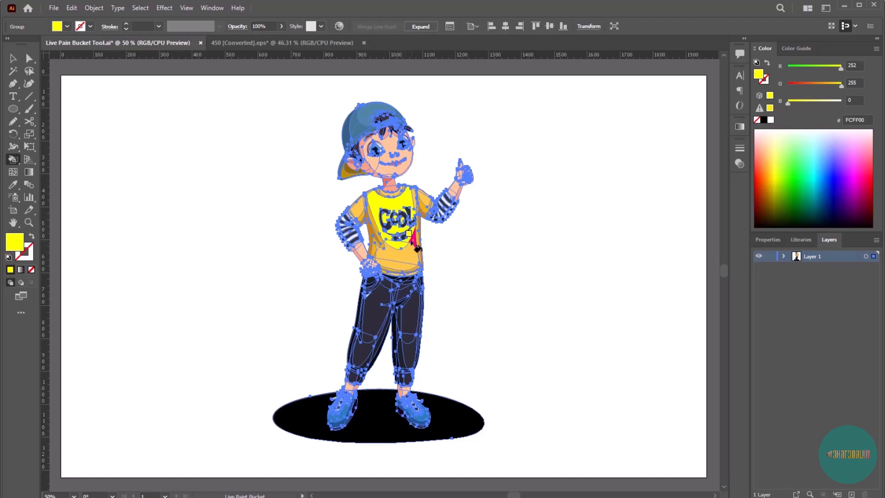
left_click(410, 253)
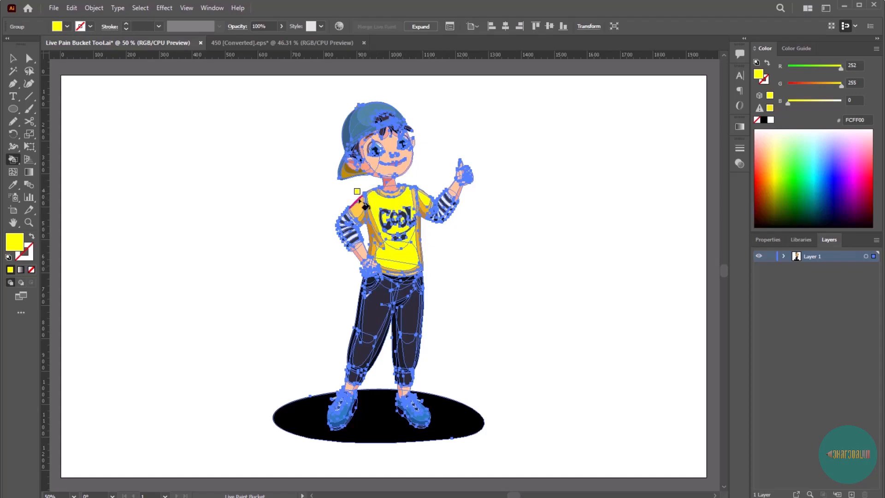
left_click(364, 212)
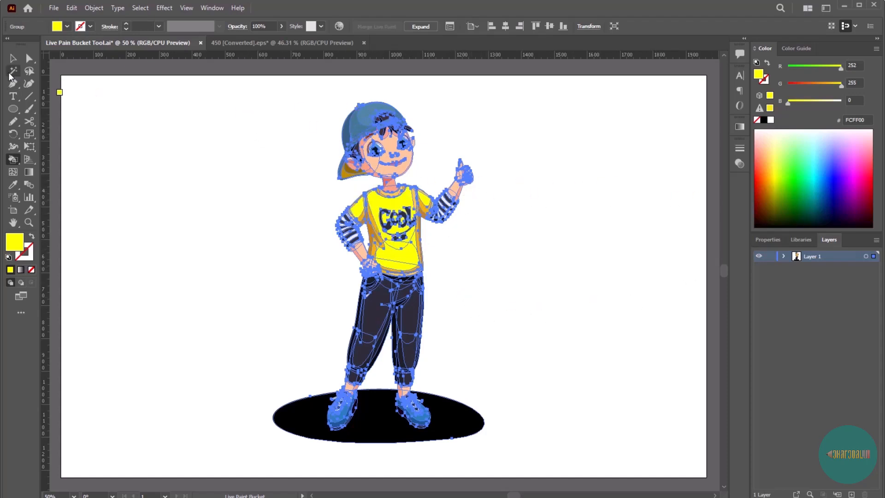
left_click(13, 58)
left_click(587, 282)
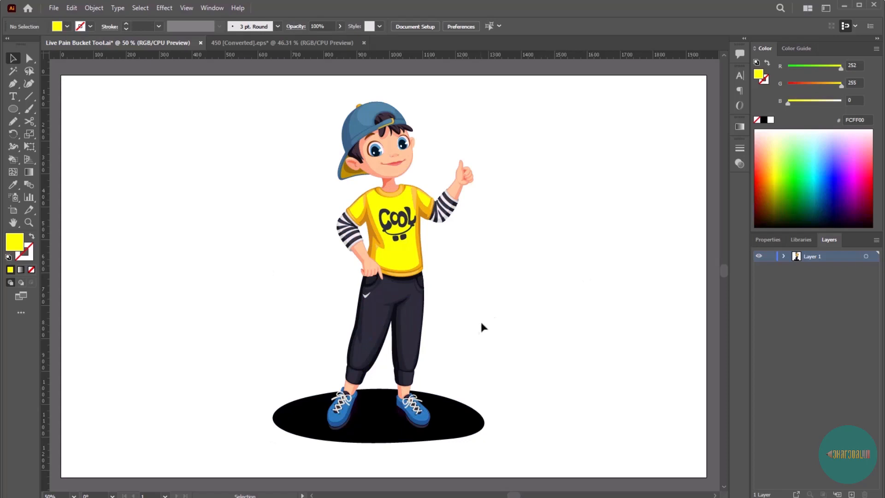
Live-paint the outer side and toe band of the left shoe orange (FF4918).
key("ctrl+a")
left_click(14, 160)
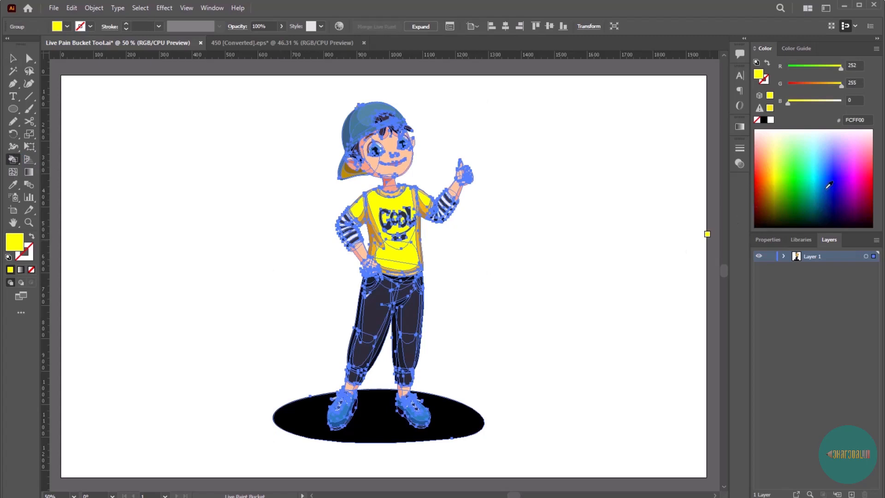
left_click(760, 173)
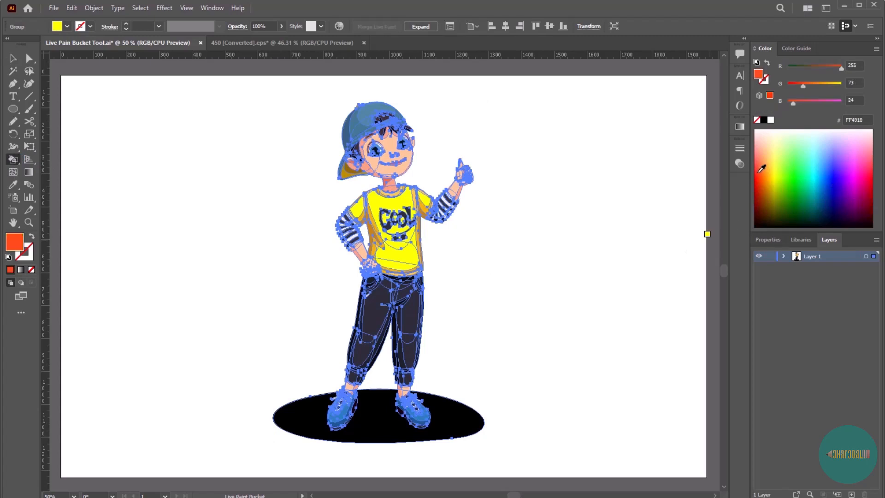
scroll(345, 438, "up", 3)
scroll(345, 438, "up", 1)
scroll(359, 347, "up", 2)
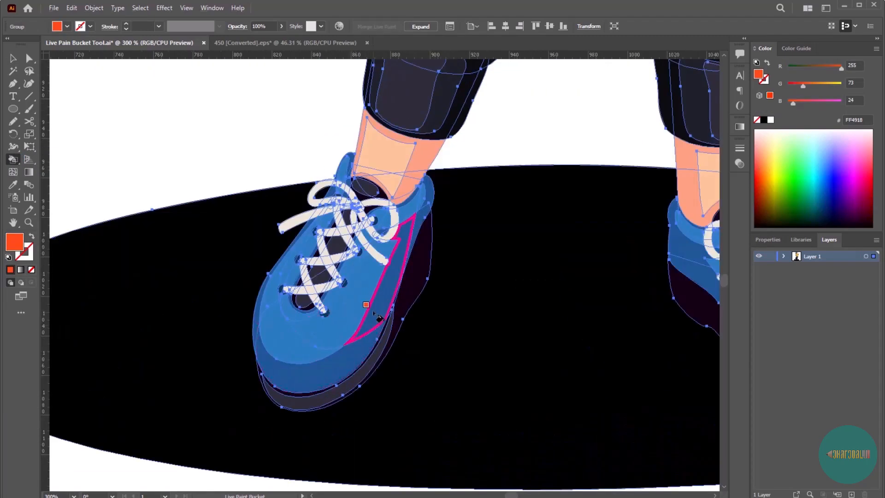
left_click(387, 299)
left_click(431, 190)
left_click(333, 378)
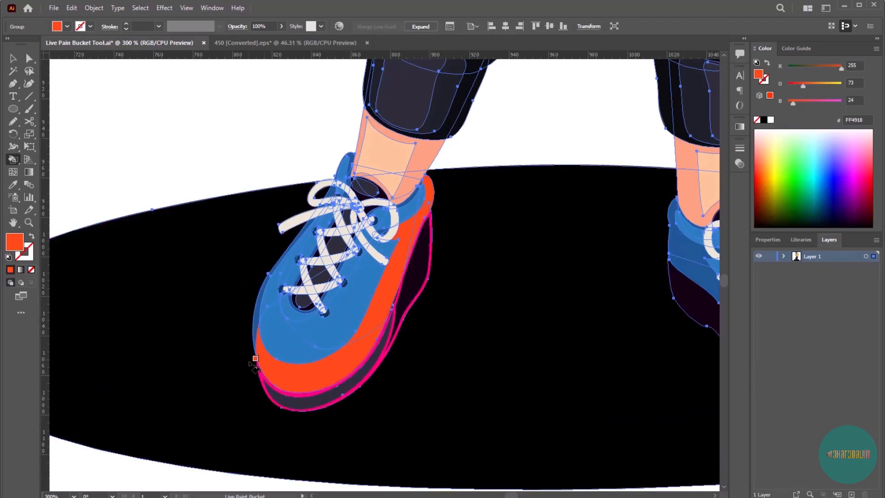
left_click(256, 311)
Paint the matching outer band and heel area of the right shoe in the same orange.
scroll(245, 345, "down", 2)
scroll(483, 325, "up", 1)
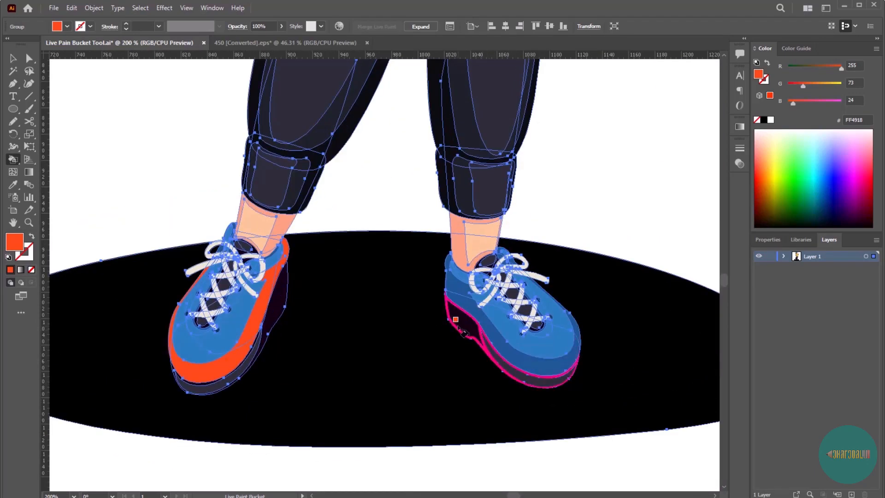
left_click(466, 306)
left_click(463, 291)
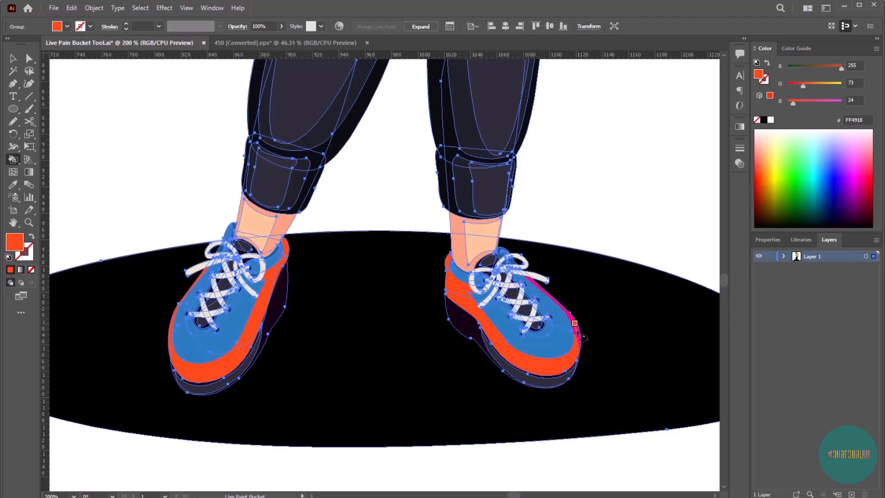
Set the fill to red (FF0008) and paint the left shoe's blue toe and side areas.
scroll(256, 377, "down", 1)
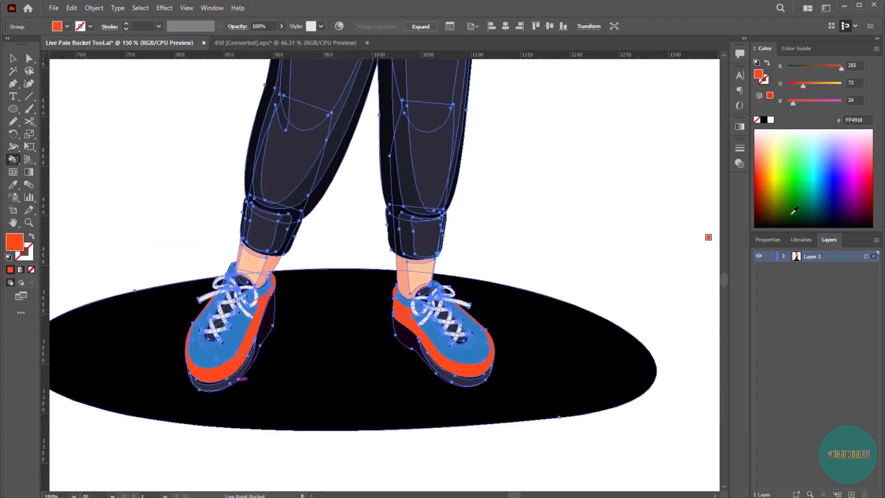
left_click(762, 173)
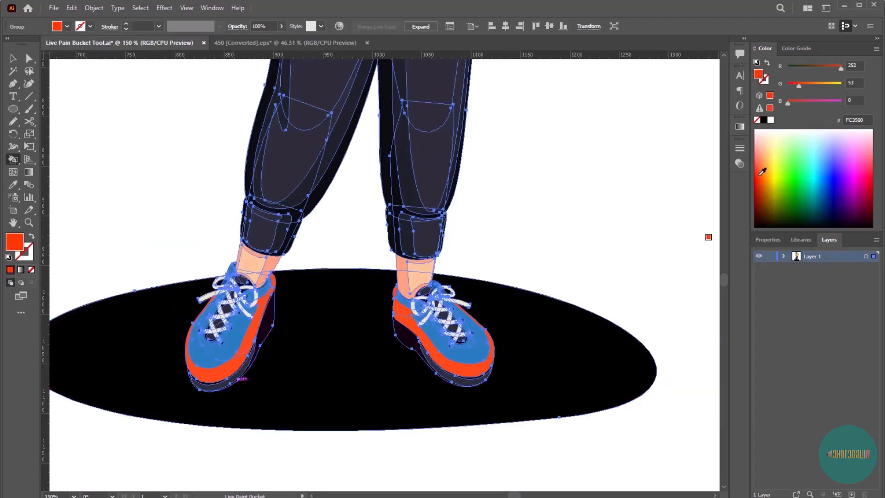
left_click(790, 85)
scroll(203, 353, "up", 1)
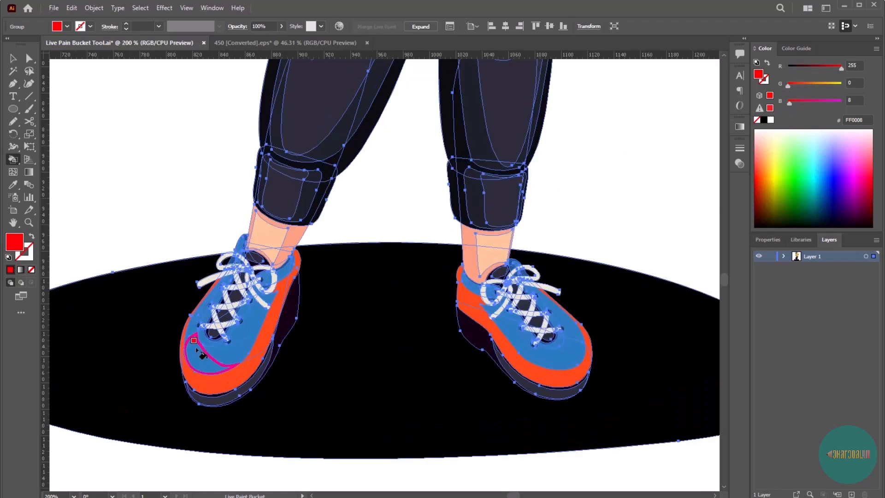
left_click(201, 353)
scroll(201, 354, "up", 2)
left_click(203, 357)
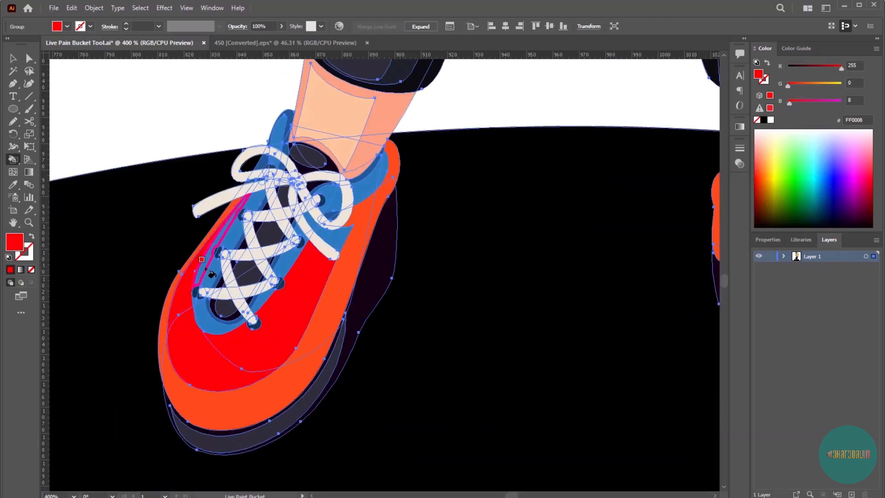
left_click(374, 184)
Paint the right shoe's blue toe, side and heel areas red (FF0008).
scroll(374, 185, "down", 3)
scroll(571, 253, "up", 2)
left_click(570, 251)
left_click(663, 274)
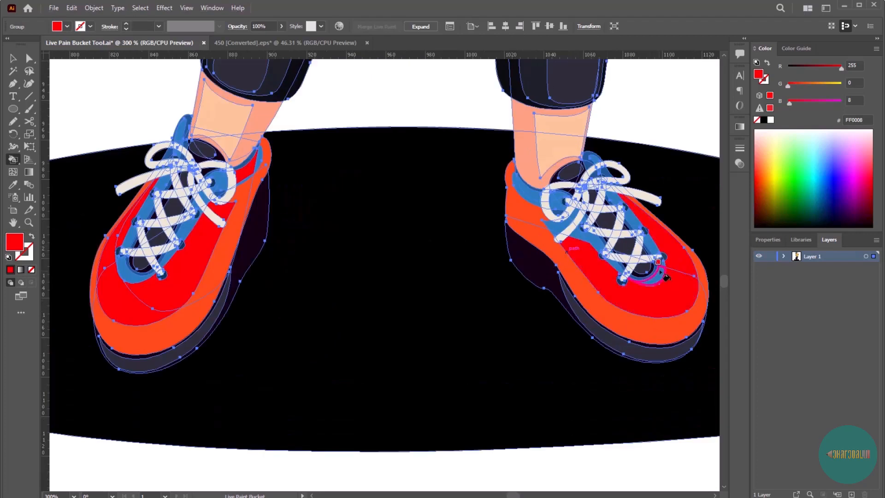
left_click(527, 197)
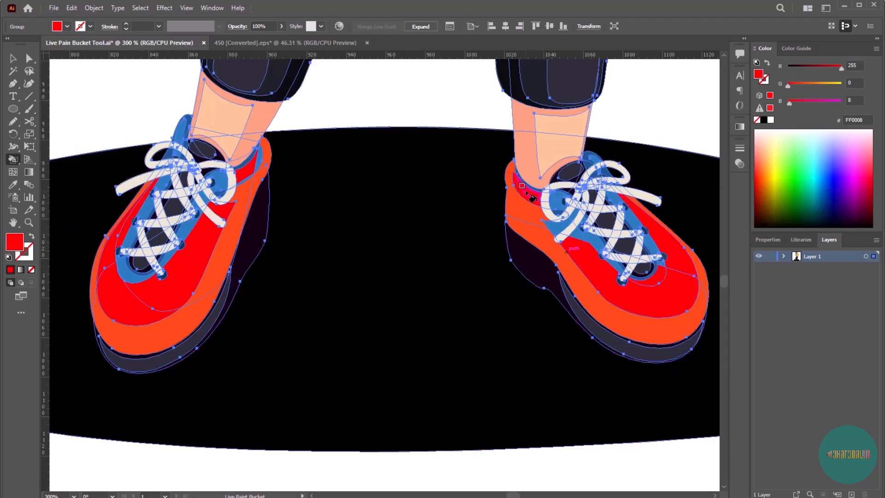
Select only the black ground ellipse under the boy's feet and delete it.
scroll(396, 258, "down", 6)
key("v")
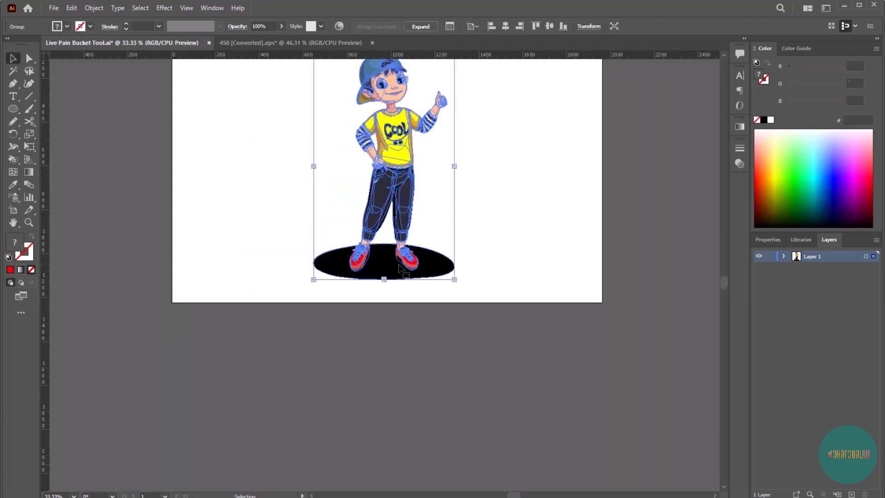
left_click(433, 277)
key("a")
left_click(432, 269)
key("Delete")
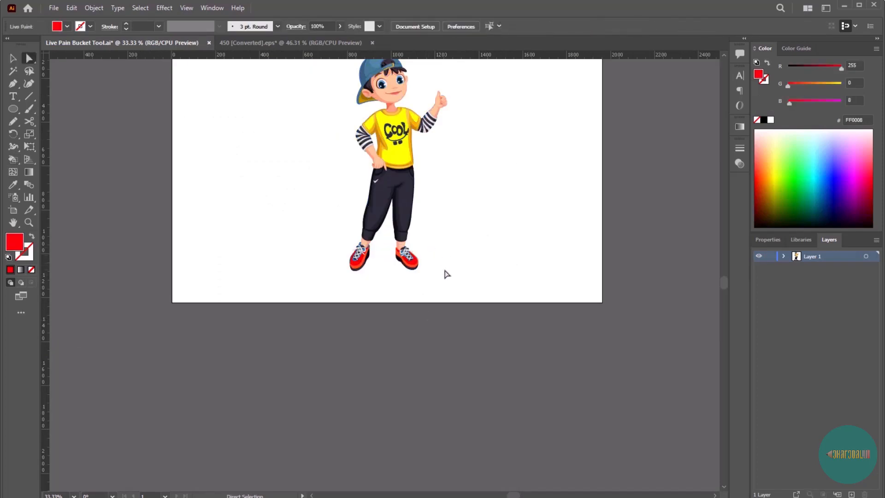
Live-paint every part of the dark stripe nearest the wrist on the raised arm's sleeve blue (291DFF).
scroll(436, 214, "up", 2)
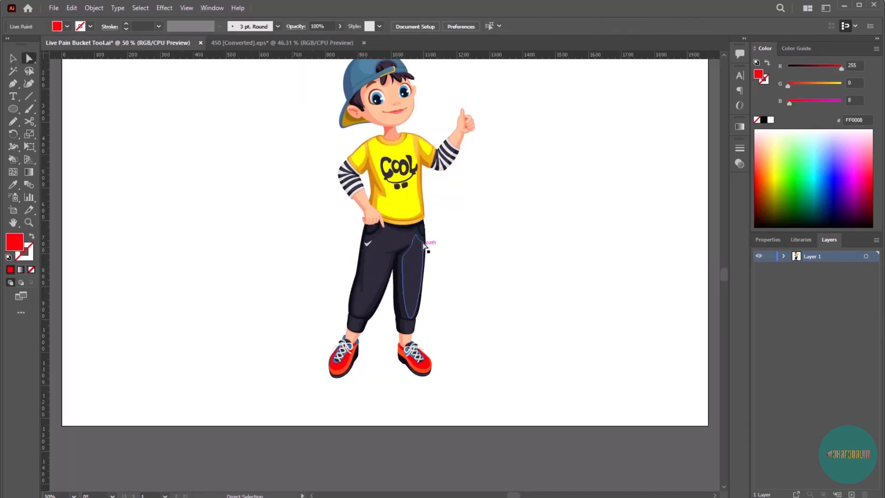
left_click_drag(422, 230, 417, 220)
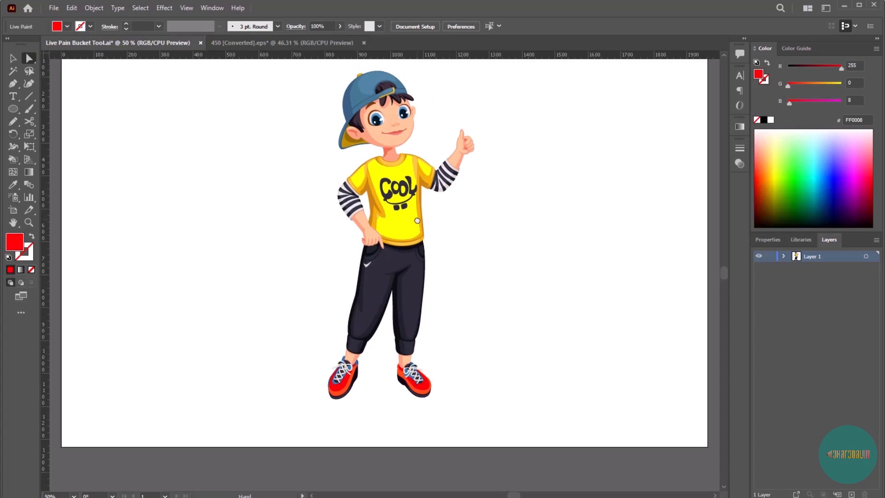
key("ctrl+a")
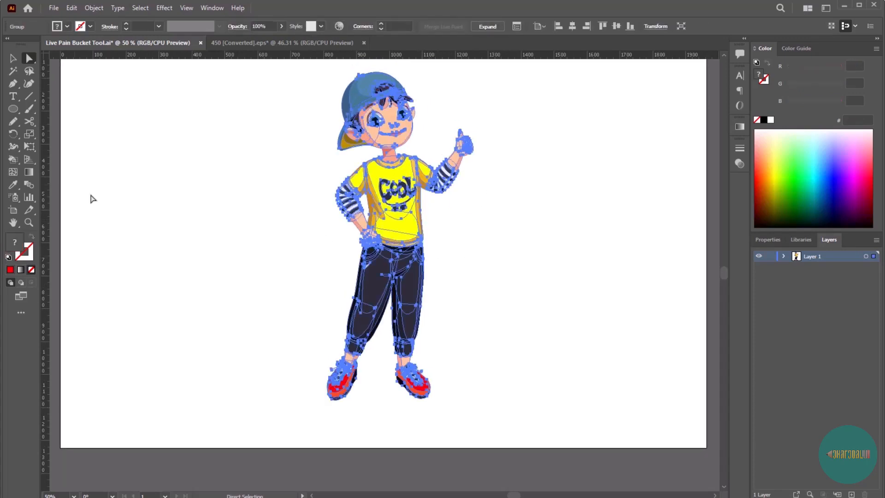
left_click(13, 159)
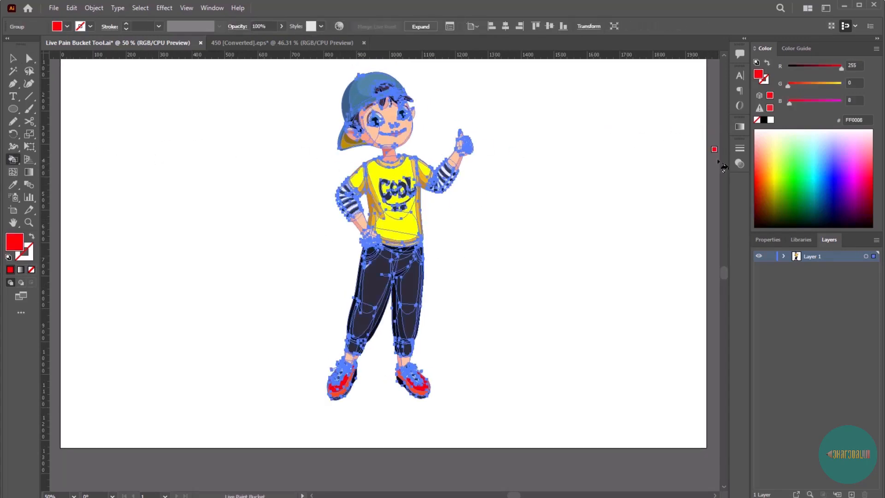
left_click(839, 166)
scroll(418, 143, "up", 3)
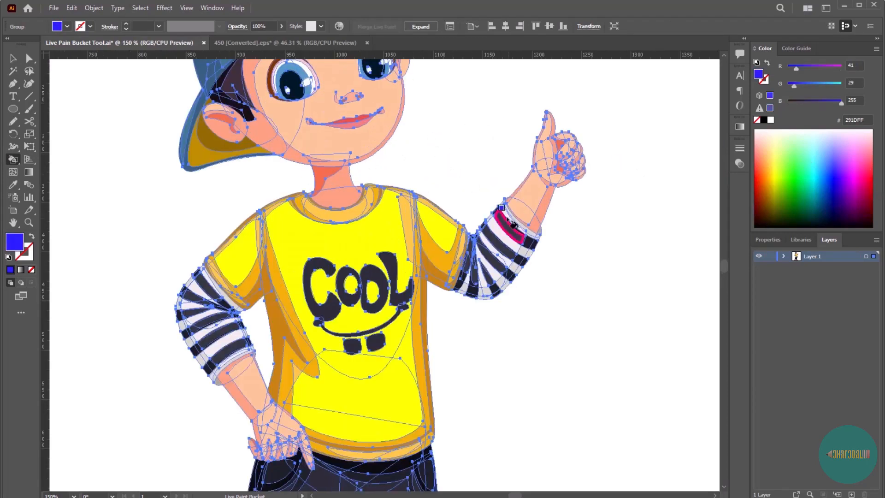
left_click(510, 223)
scroll(542, 253, "up", 4)
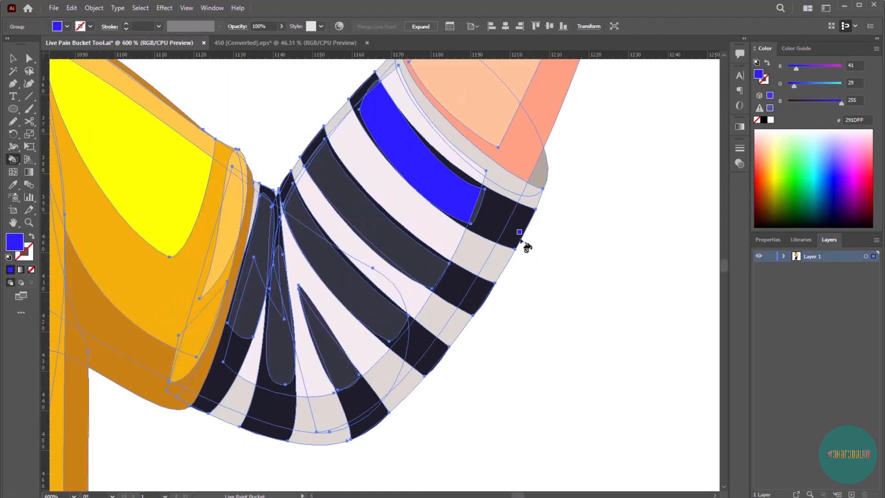
left_click(523, 233)
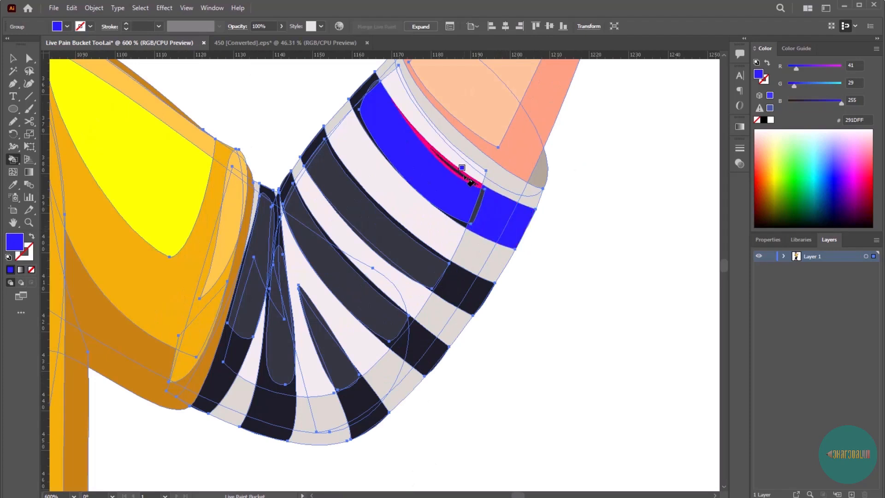
left_click(477, 201)
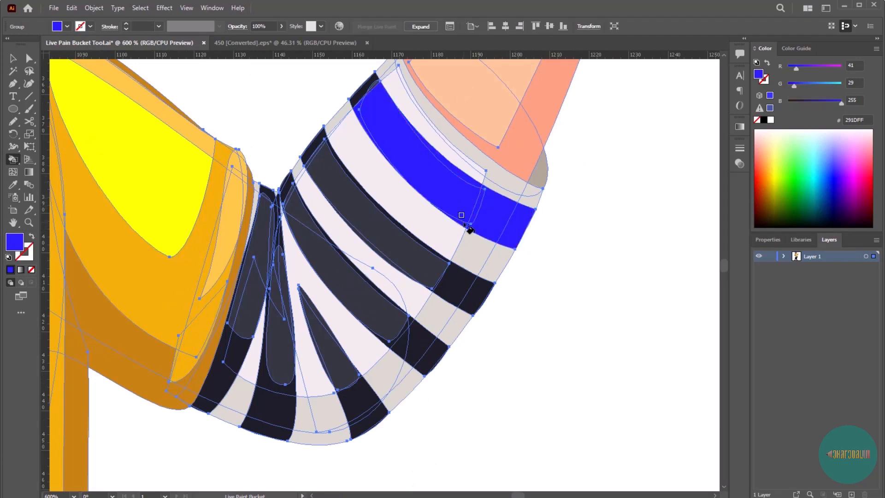
left_click(362, 87)
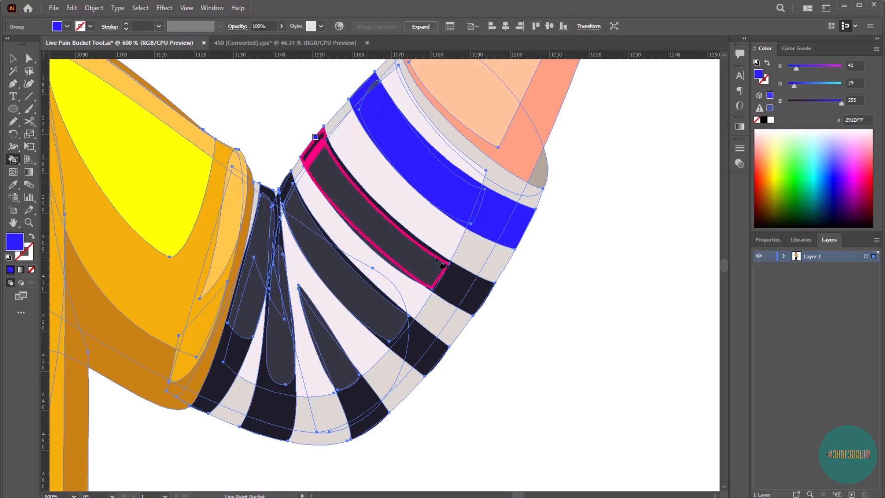
Live-paint the remaining dark stripes on the raised arm's sleeve, from mid-forearm to elbow, blue (291DFF).
left_click_drag(440, 262, 481, 296)
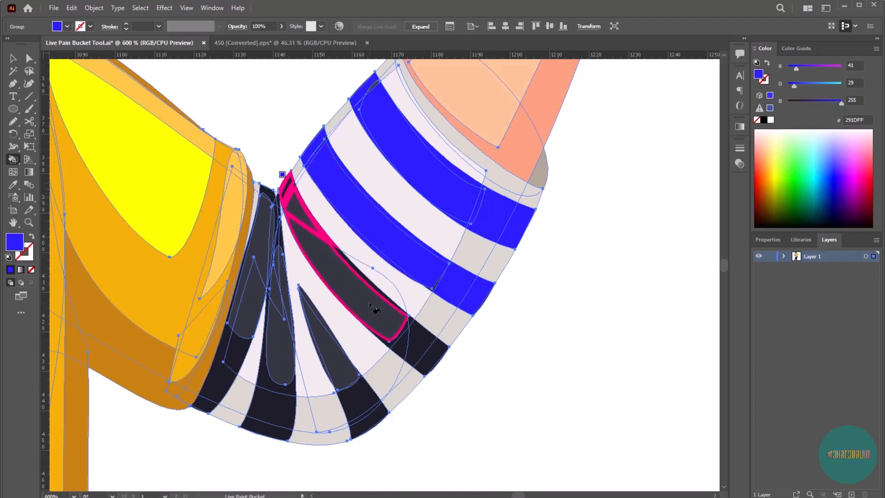
mouse_move(383, 309)
left_mouse_down()
mouse_move(406, 347)
mouse_move(433, 360)
left_mouse_up()
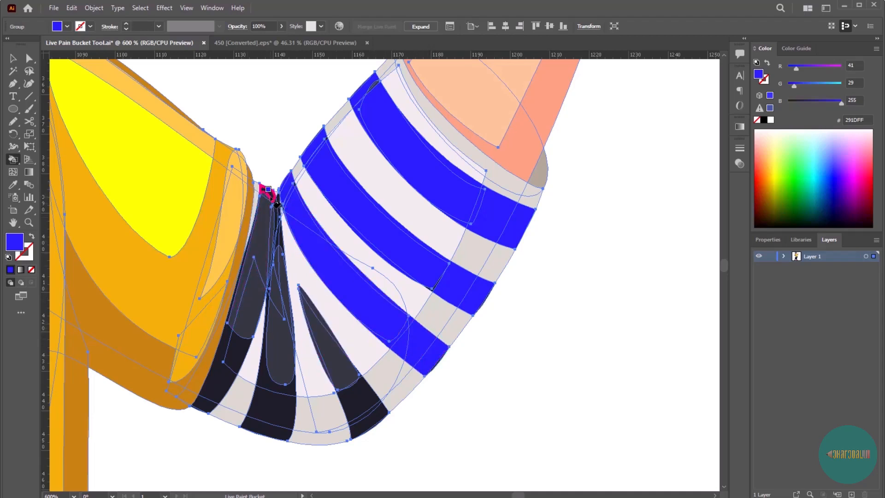
mouse_move(269, 191)
left_mouse_down()
mouse_move(262, 326)
mouse_move(276, 406)
left_mouse_up()
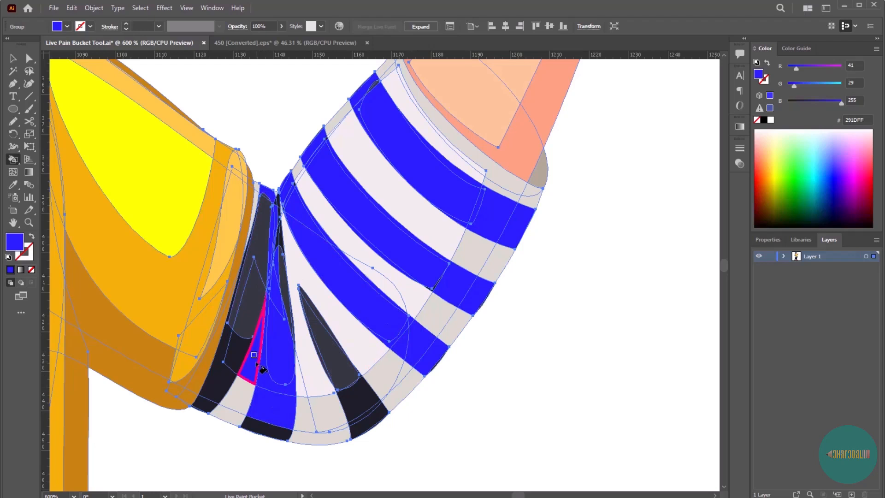
mouse_move(262, 226)
left_mouse_down()
mouse_move(237, 344)
mouse_move(206, 404)
left_mouse_up()
left_click_drag(281, 371, 275, 436)
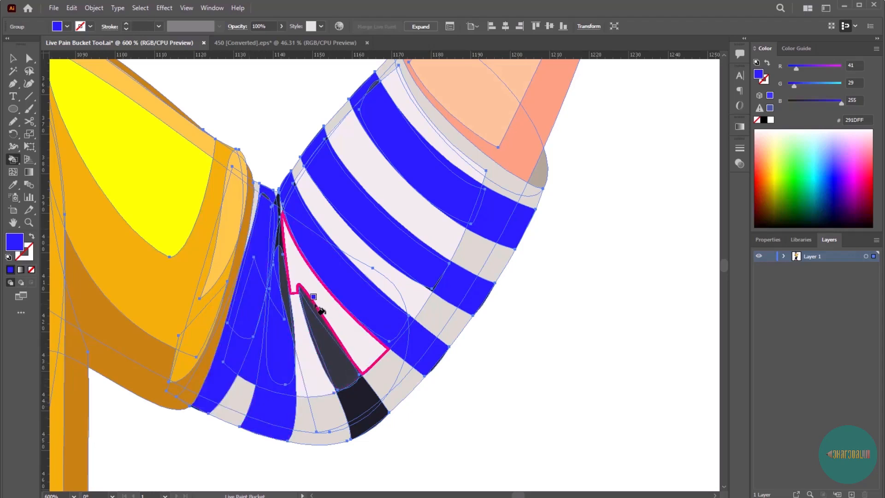
left_click_drag(310, 308, 364, 424)
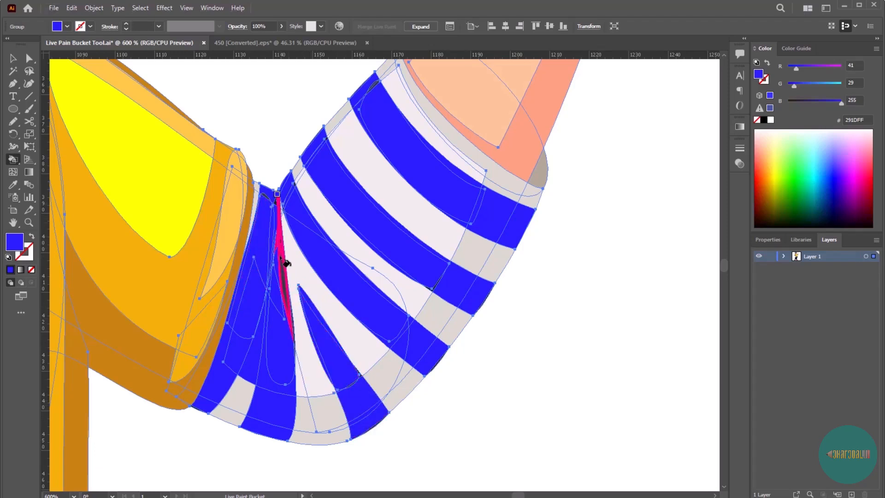
Deselect the illustration and review the recoloured sleeve at 100% zoom.
key("ctrl+1")
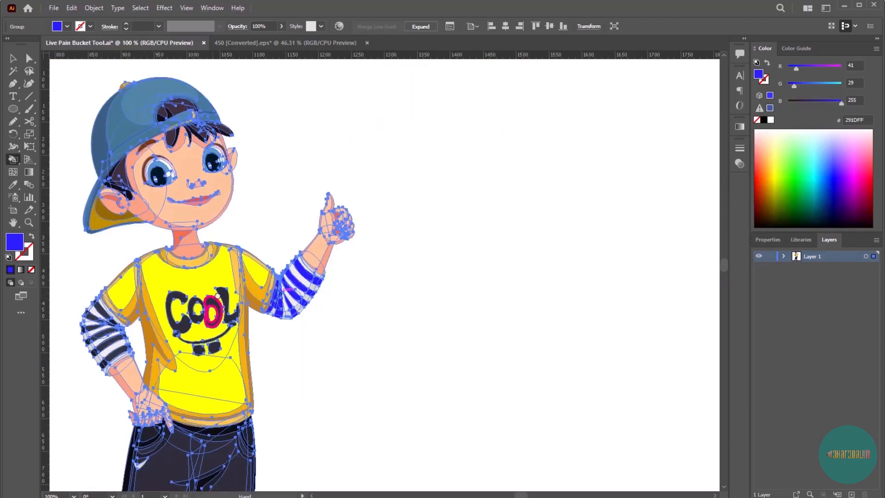
left_click_drag(217, 296, 261, 292)
key("v")
left_click(146, 254)
left_click_drag(154, 255, 263, 211)
left_click_drag(240, 241, 252, 296)
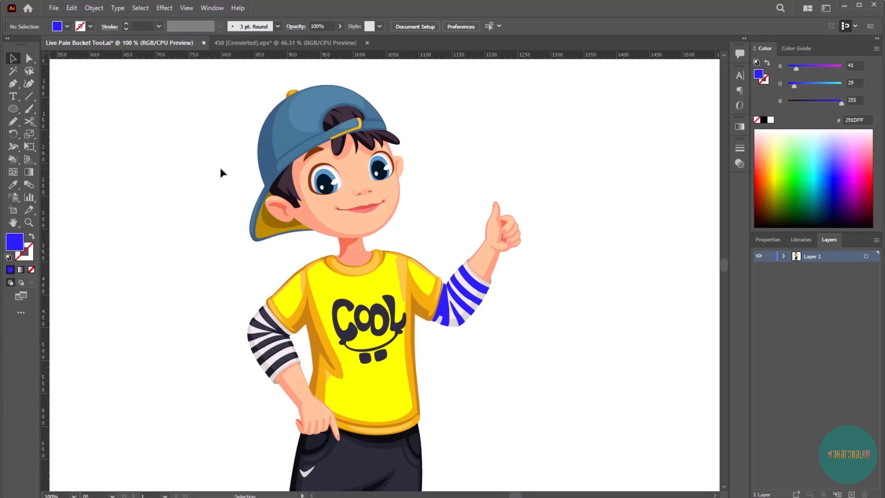
Select the whole illustration again for painting with the Live Paint Bucket.
key("ctrl+a")
left_click(13, 159)
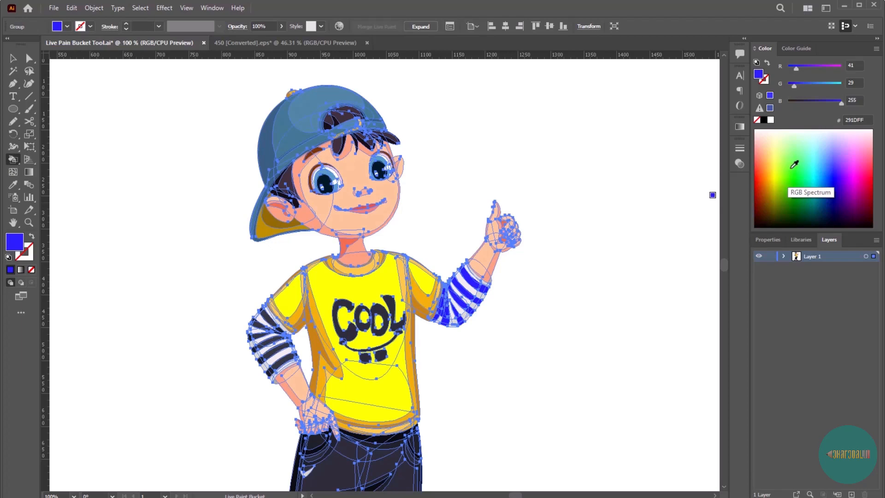
left_click_drag(768, 215, 771, 214)
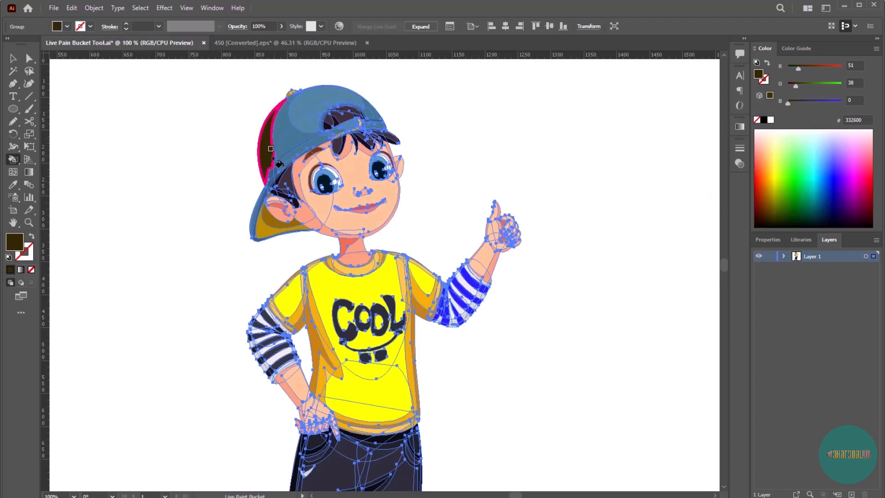
scroll(329, 130, "up", 2)
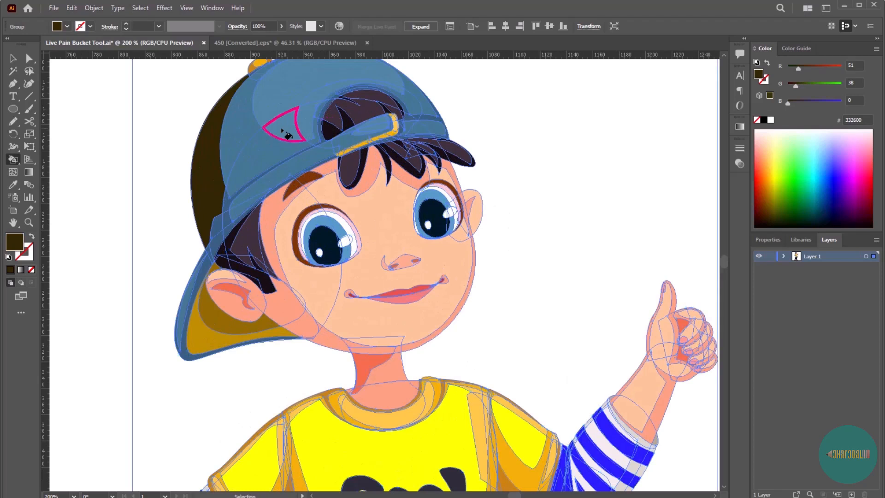
key("ctrl+z")
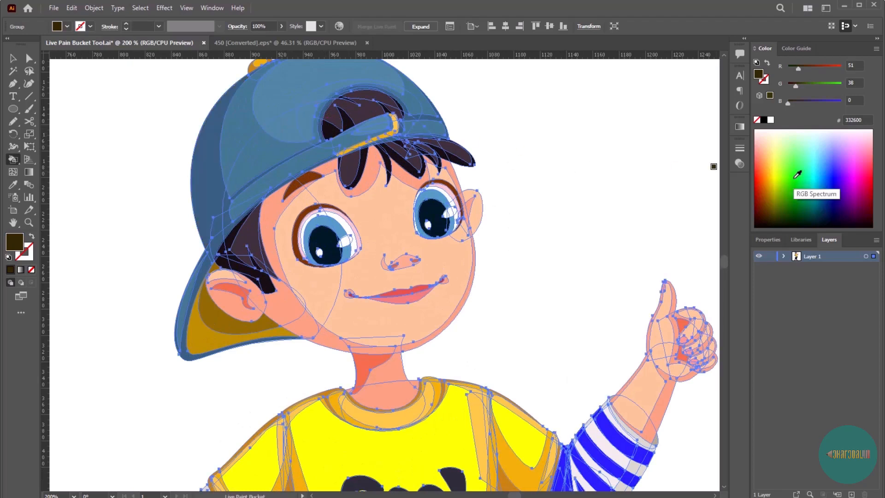
Set the fill to green (256C00) and live-paint the cap's shaded side panel, brim edge and lower band with its strap.
left_click_drag(817, 162, 790, 202)
left_click(196, 157)
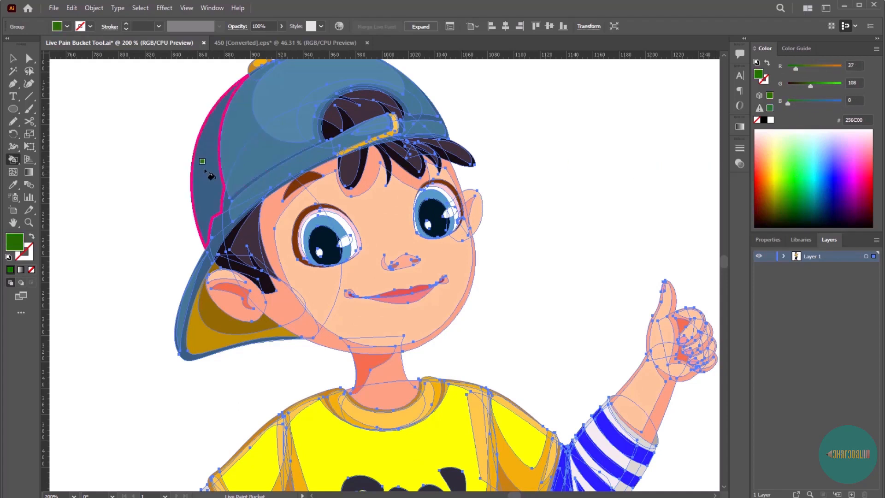
left_click(221, 215)
left_click_drag(227, 232, 206, 268)
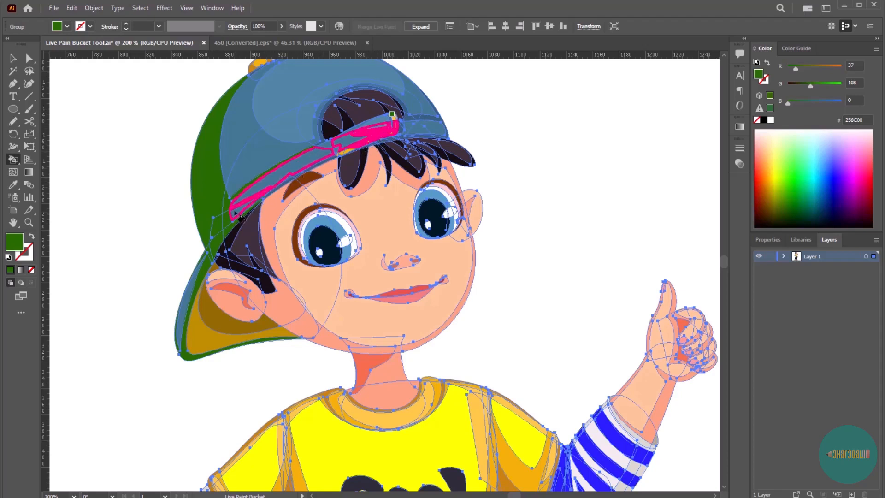
left_click(238, 211)
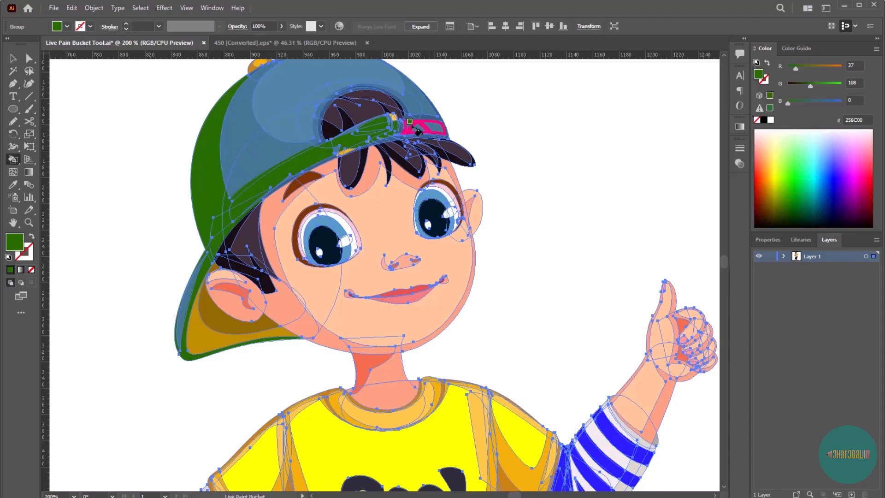
Deselect the artwork and view the complete recoloured boy at 50% zoom.
scroll(323, 181, "down", 4)
scroll(323, 180, "down", 1)
scroll(349, 248, "up", 1)
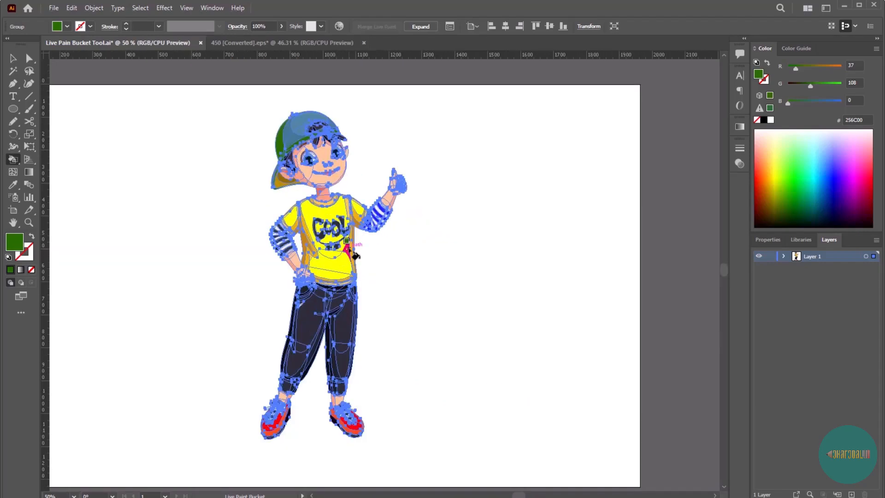
key("v")
left_click(416, 268)
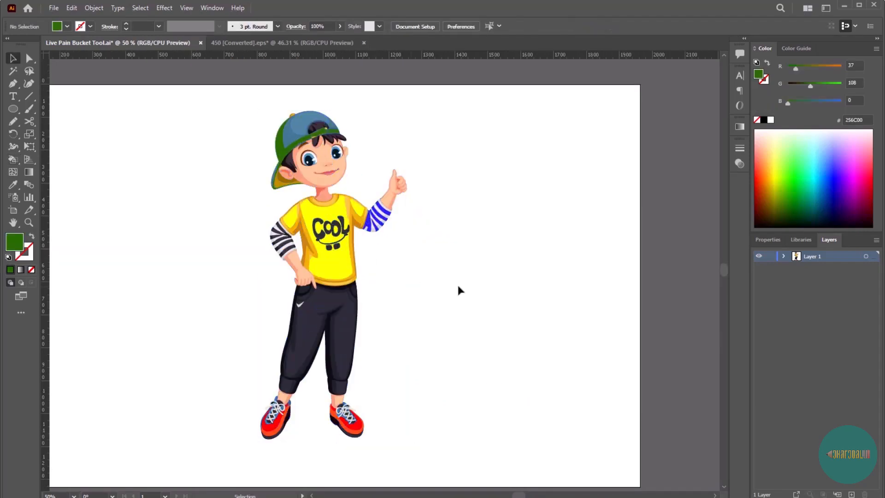
left_click_drag(436, 284, 463, 288)
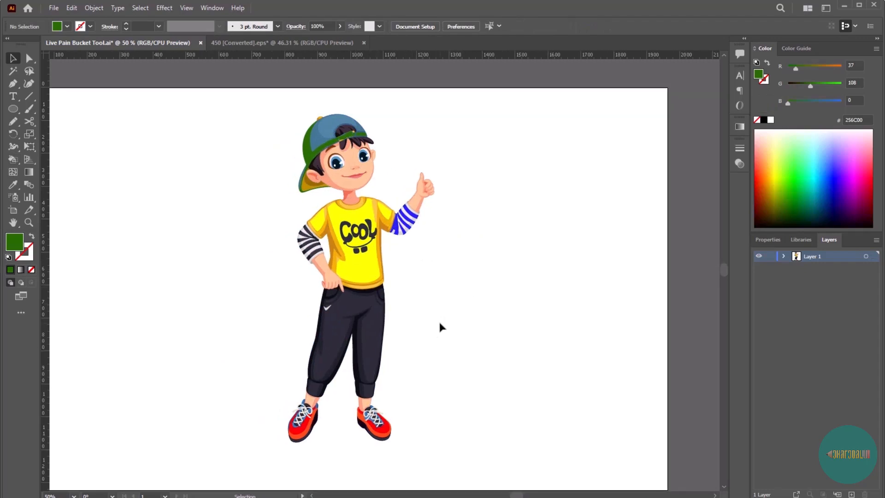